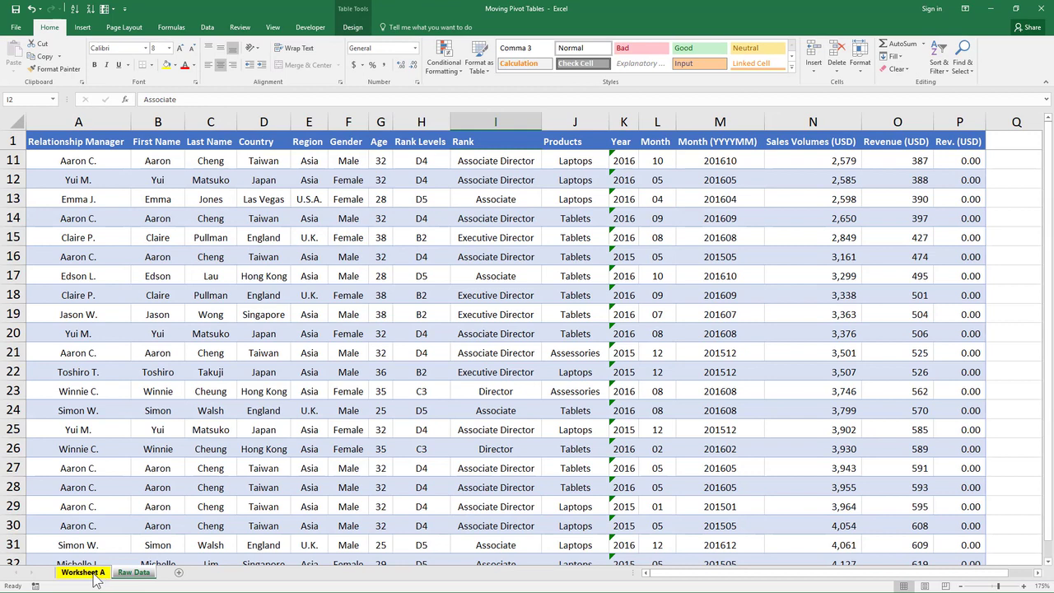
Examine the sales volumes pivot table on Worksheet A, its product rows and the empty cells below it.
left_click(99, 575)
left_click(221, 227)
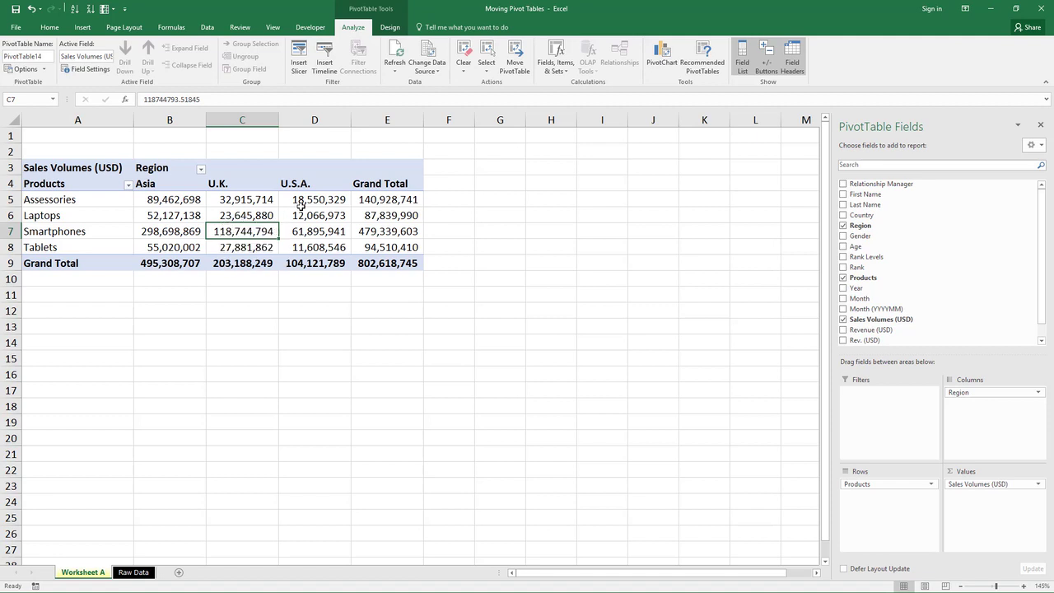
key("ctrl+a")
key("ctrl+a")
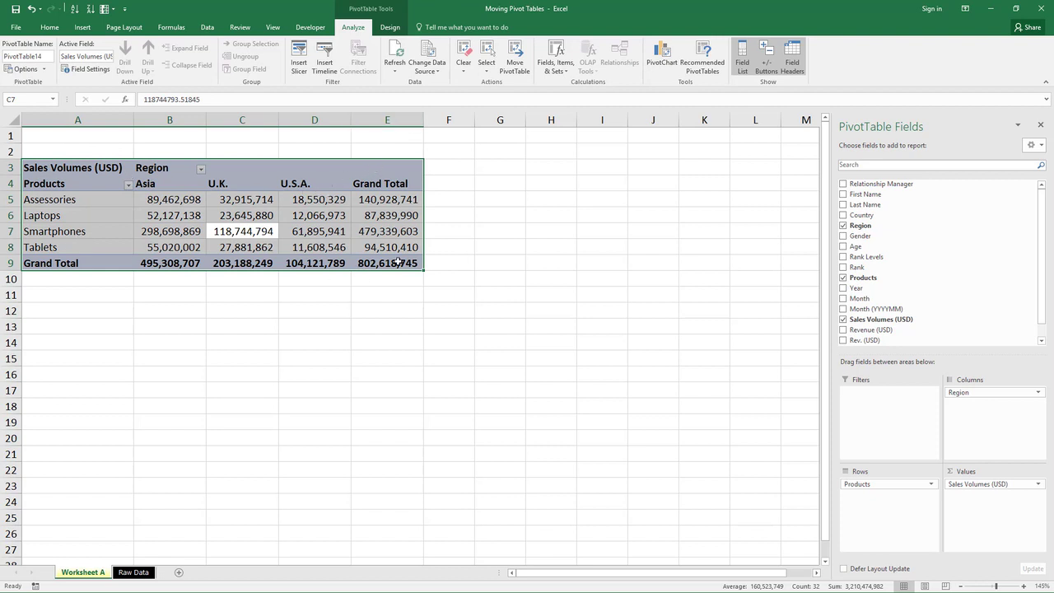
left_click(398, 261)
left_click_drag(110, 201, 101, 262)
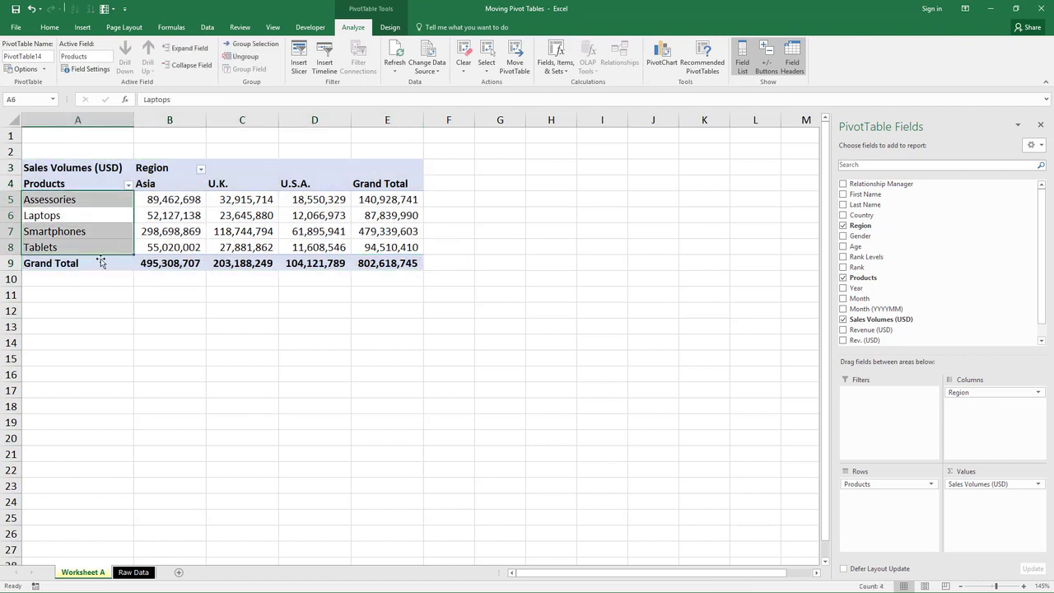
left_click(79, 345)
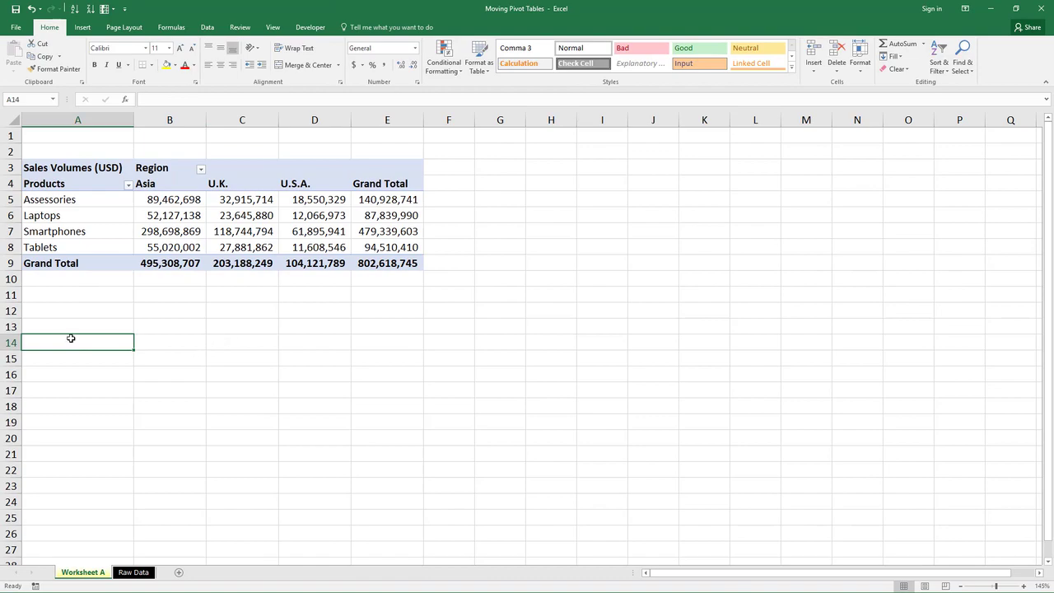
left_click_drag(172, 372, 397, 475)
left_click(405, 422)
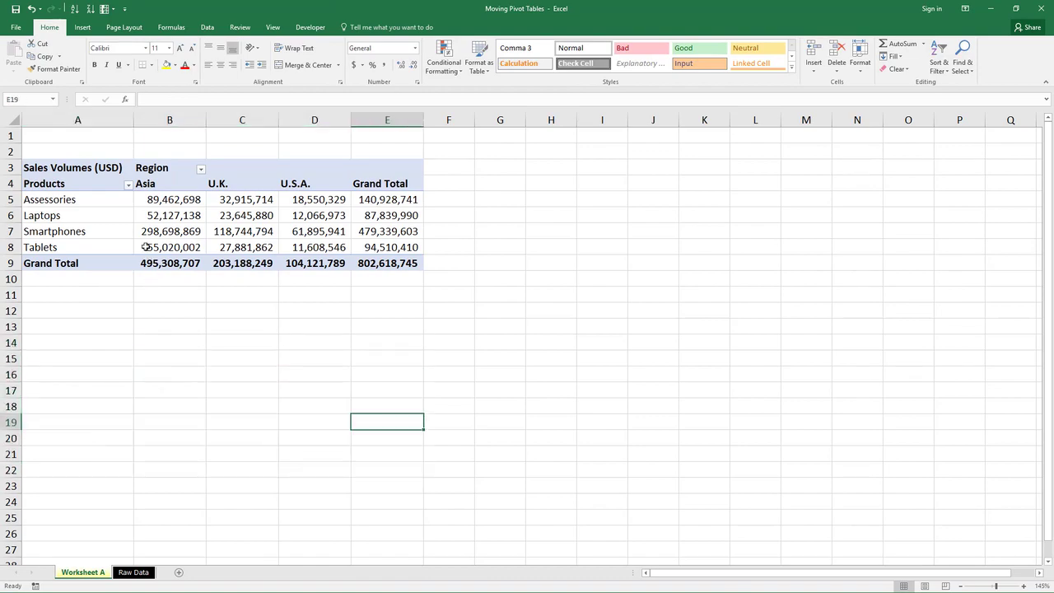
Move the entire PivotTable to cell A14 on the existing Worksheet A.
left_click(147, 247)
key("ctrl+a")
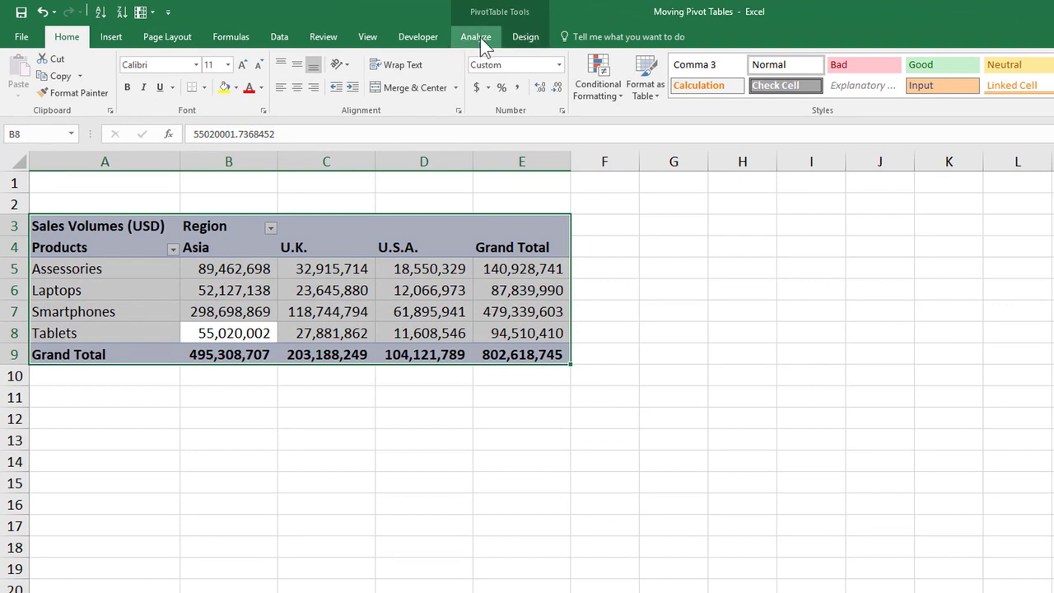
left_click(480, 37)
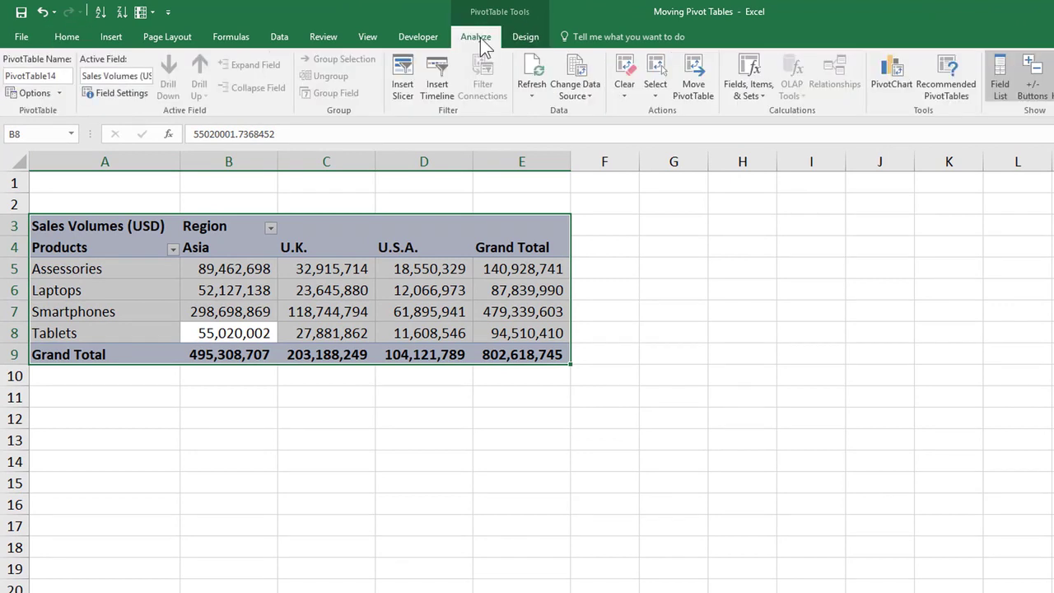
left_click(710, 99)
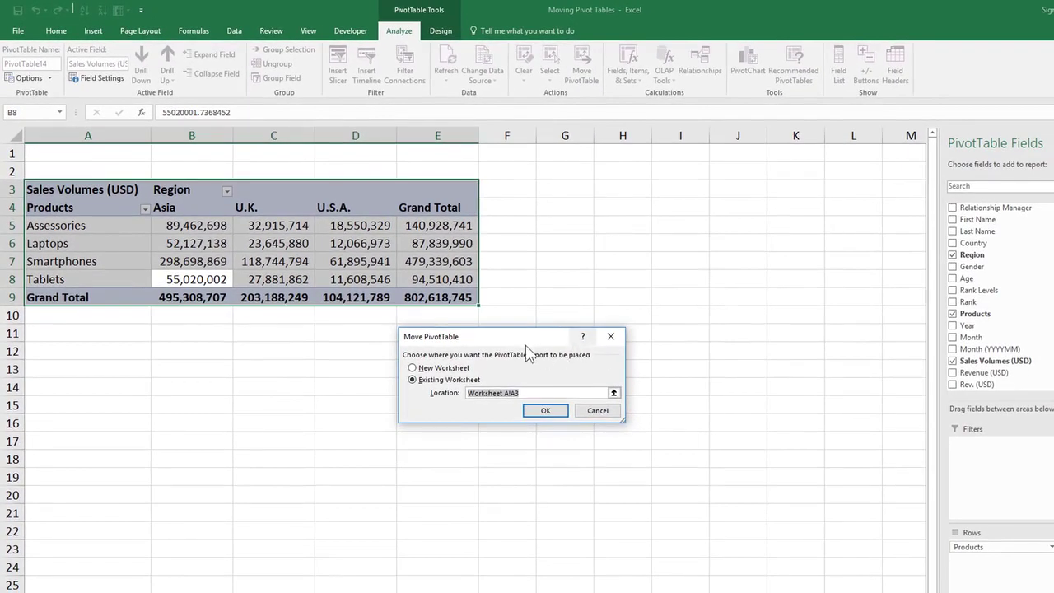
left_click_drag(520, 337, 505, 325)
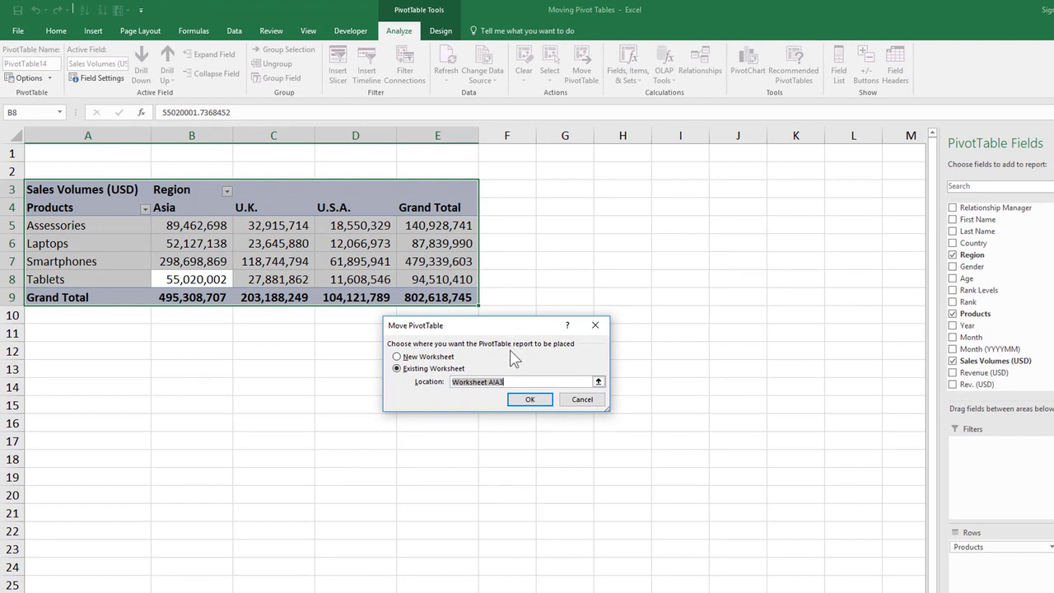
left_click(97, 387)
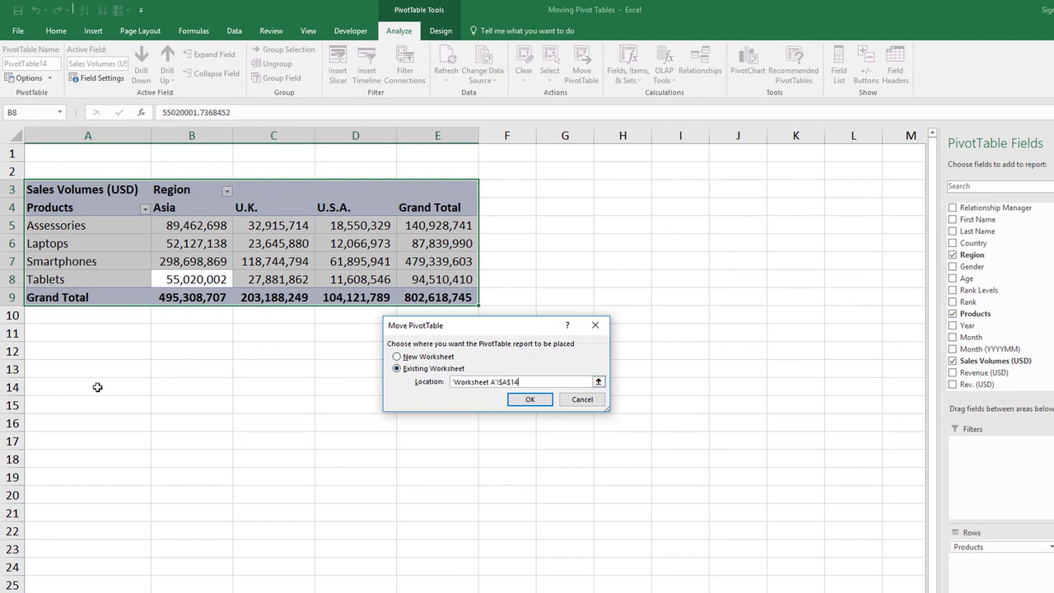
left_click(527, 400)
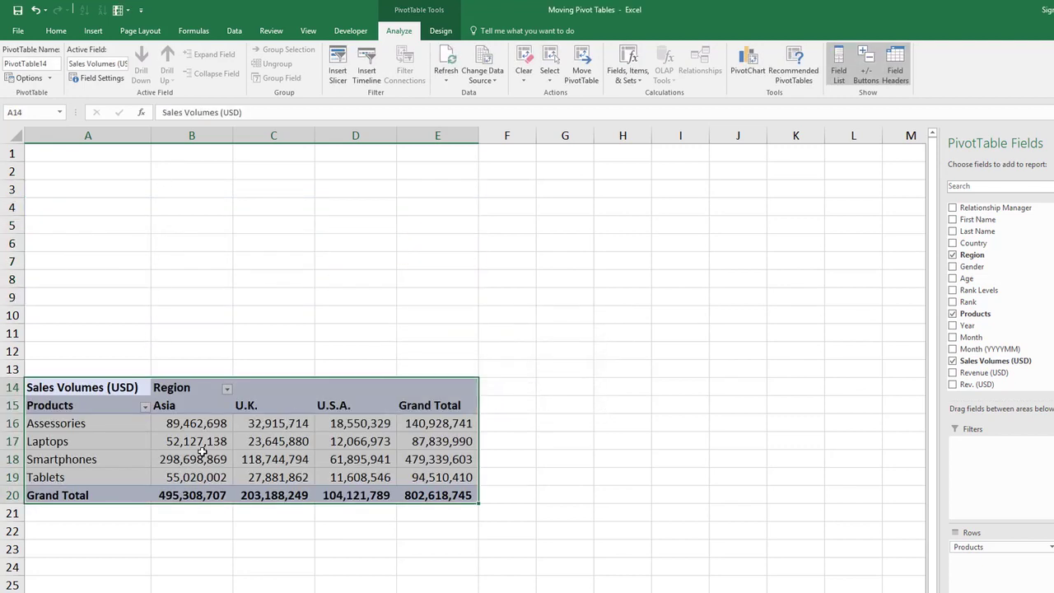
Move the PivotTable back up to cell A3 on Worksheet A.
left_click(371, 441)
left_click(421, 398)
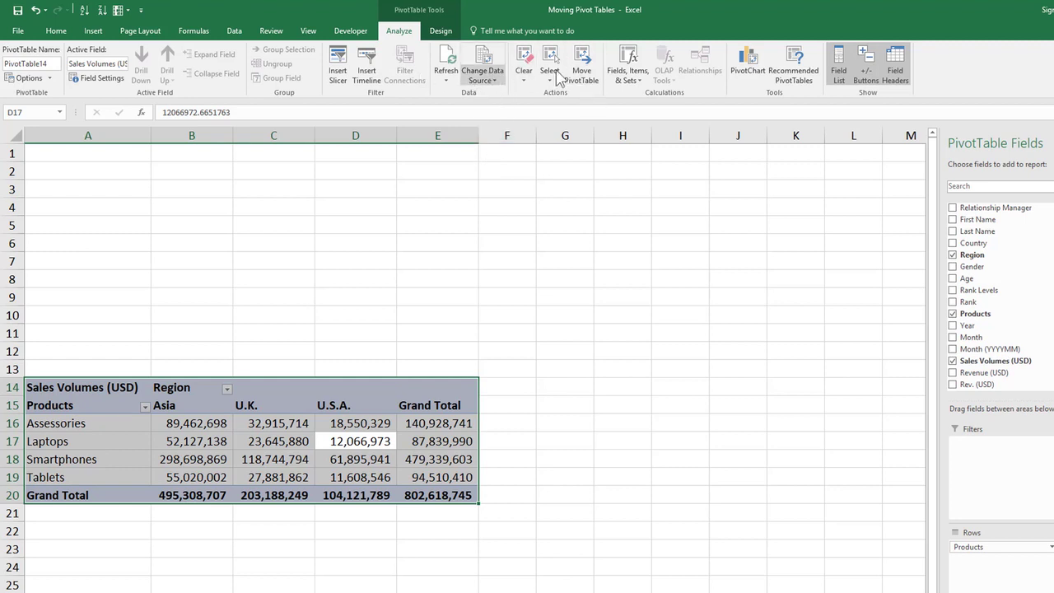
left_click(582, 70)
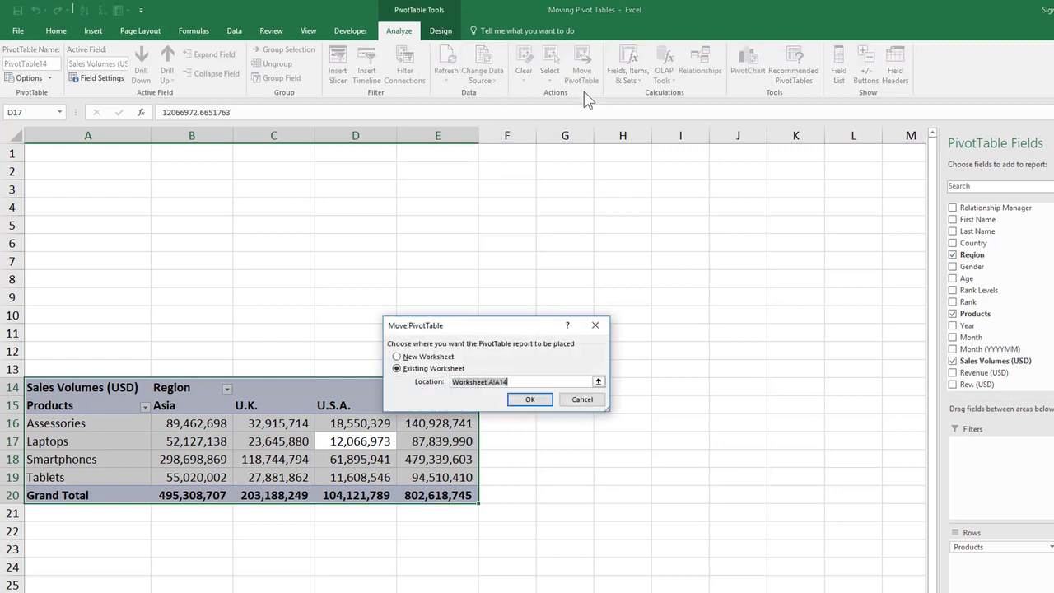
left_click(105, 189)
left_click(531, 399)
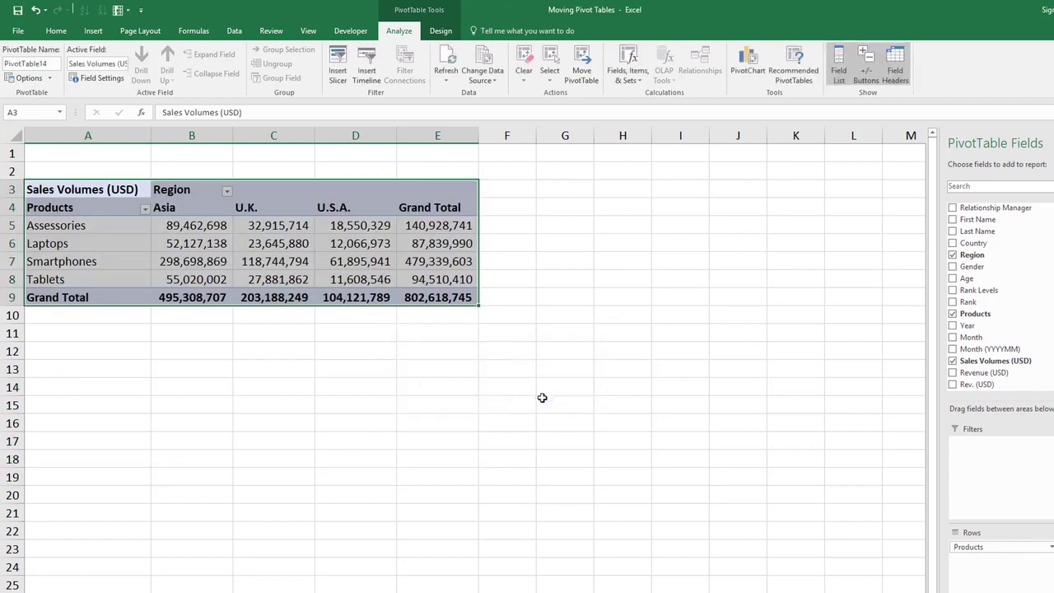
Select the whole PivotTable on Worksheet A and move it to a new worksheet.
left_click(420, 242)
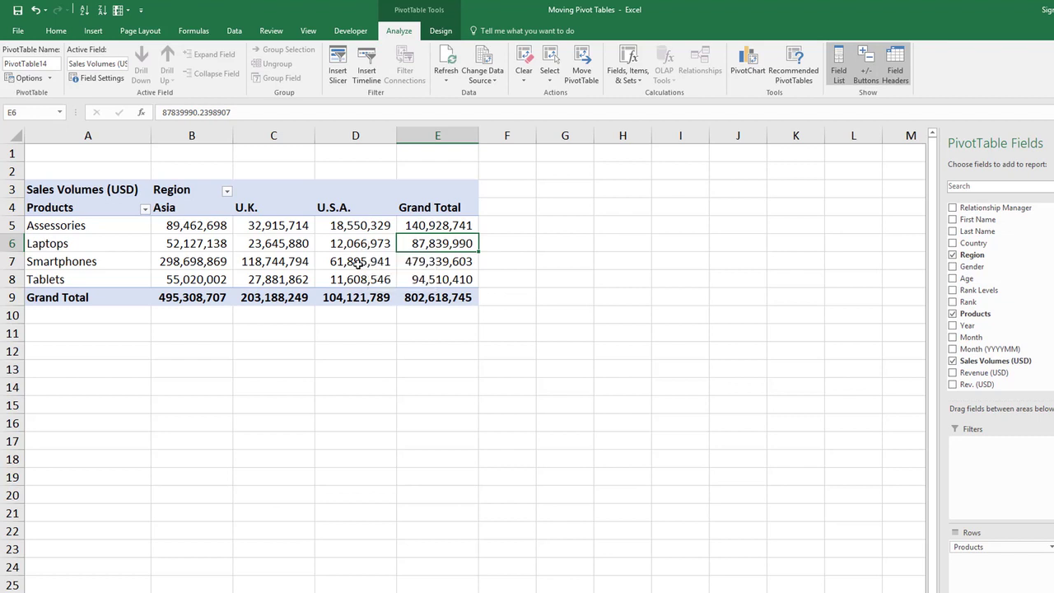
left_click(333, 274)
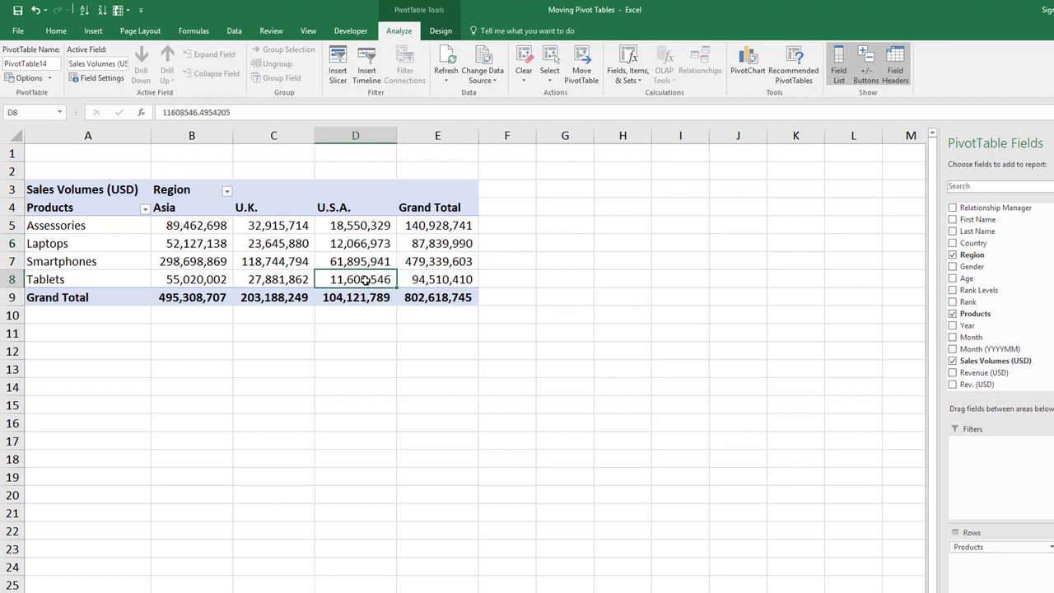
key("ctrl+a")
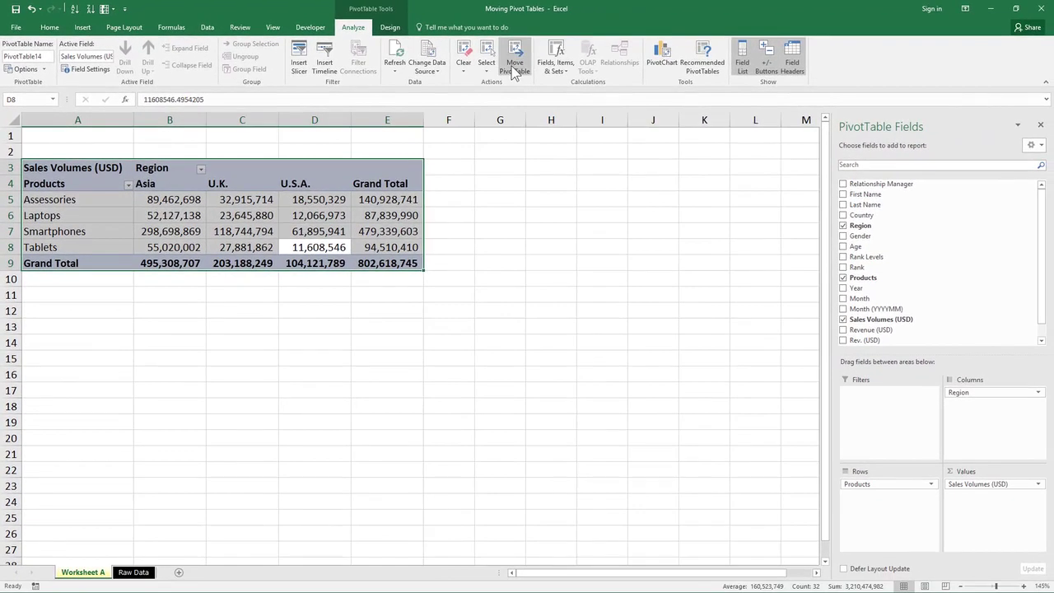
left_click(581, 74)
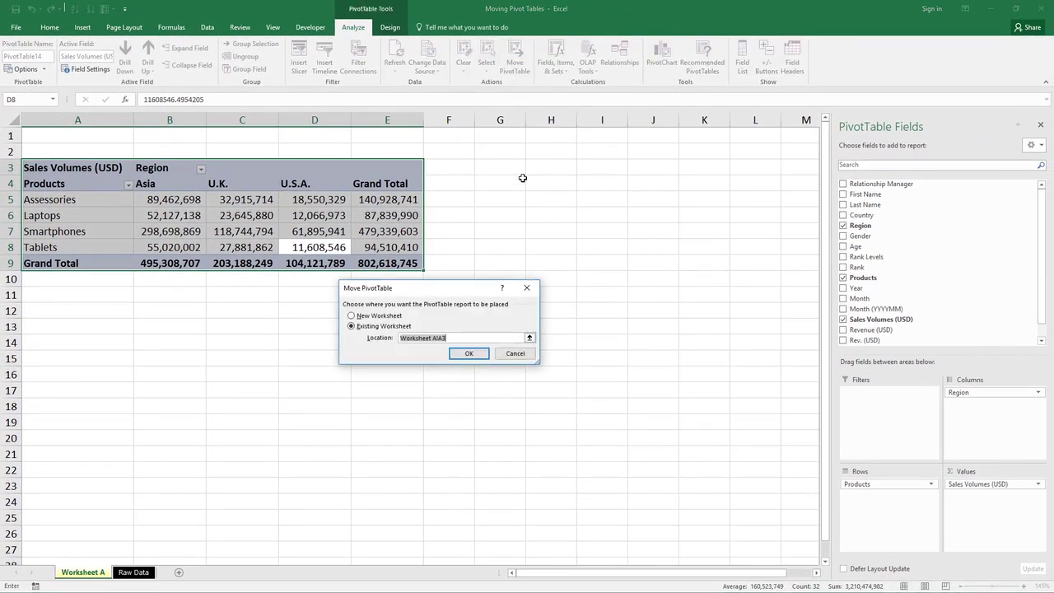
left_click(387, 316)
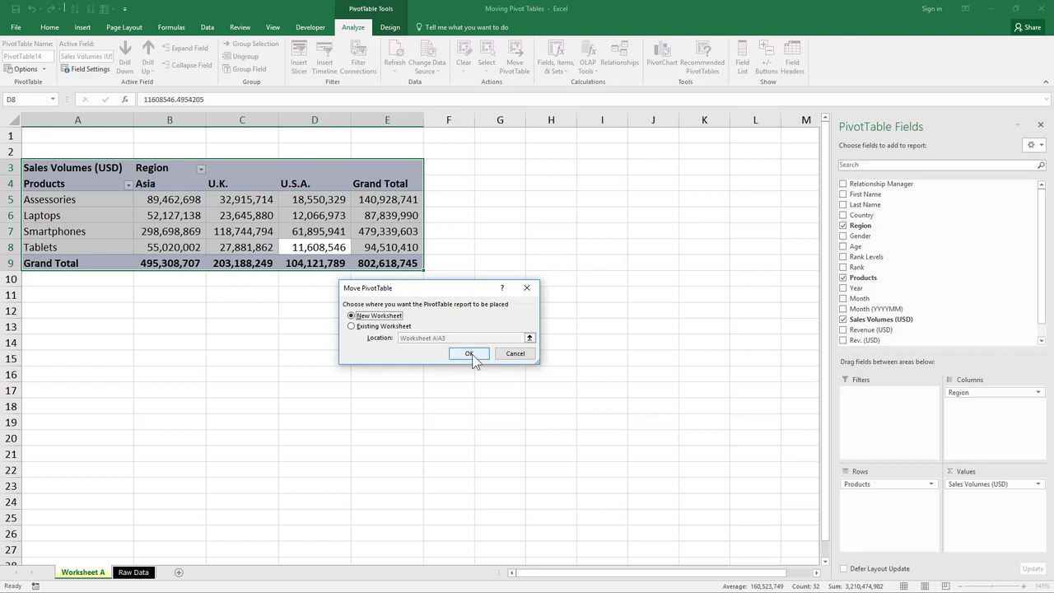
left_click(471, 356)
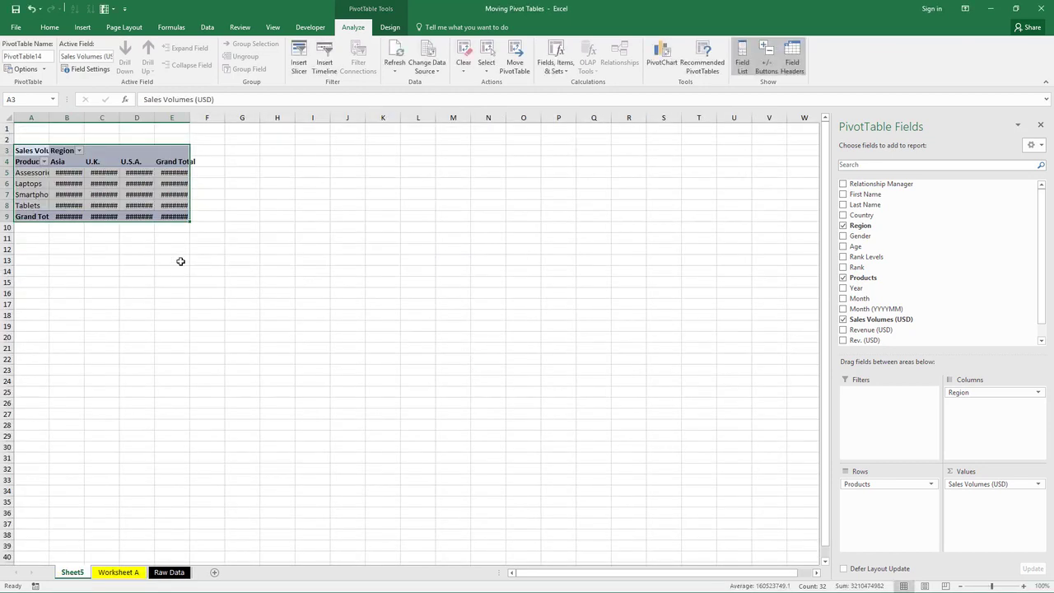
Fit the column widths to the moved pivot table's contents and rename its sheet as Worksheet B.
scroll(304, 222, "up", 4)
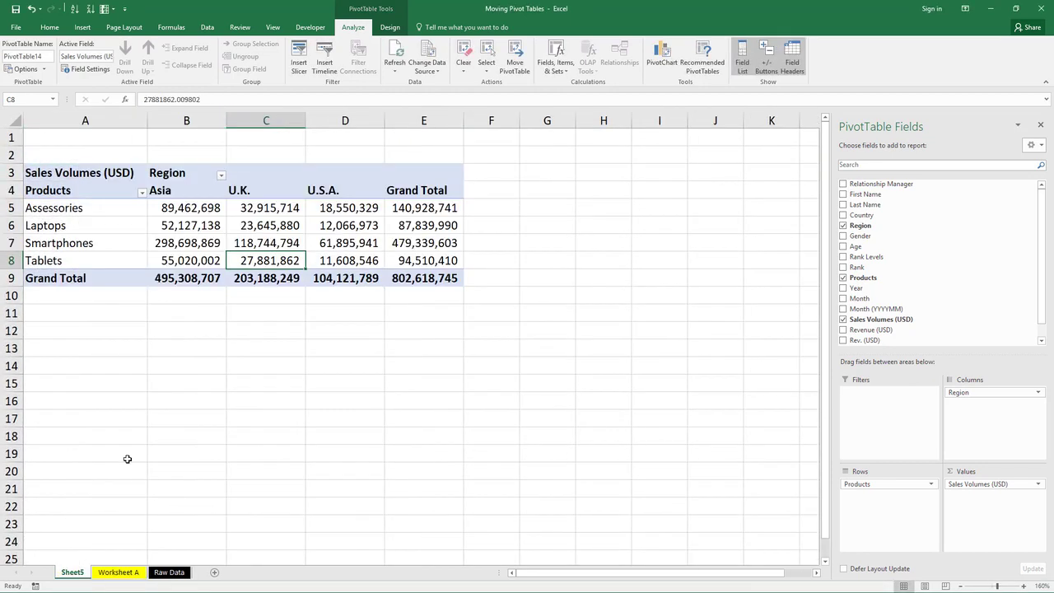
key("alt+h")
type("orWor")
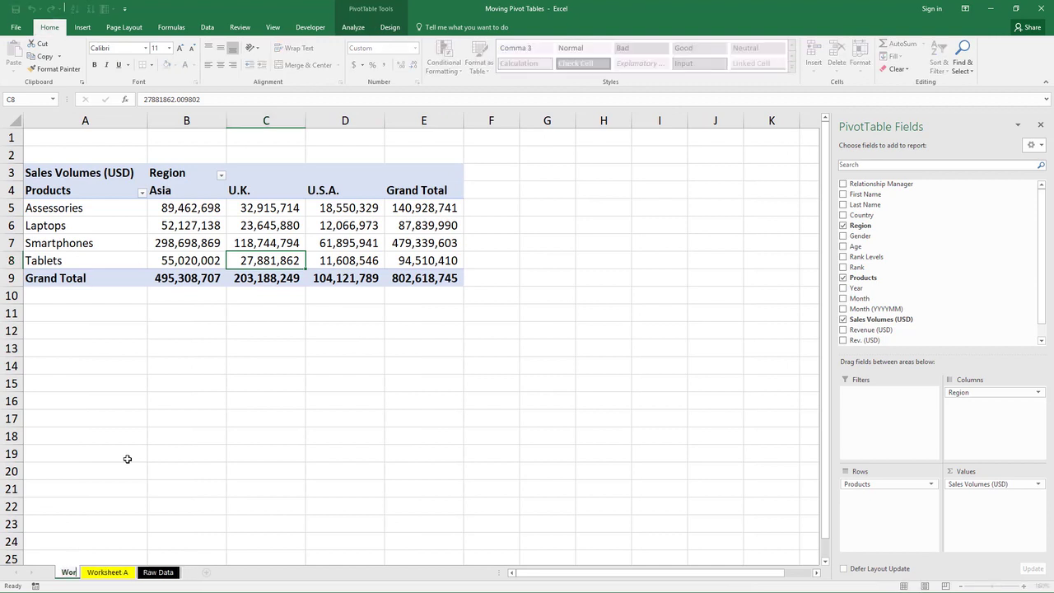
type("ksheet B")
key("Return")
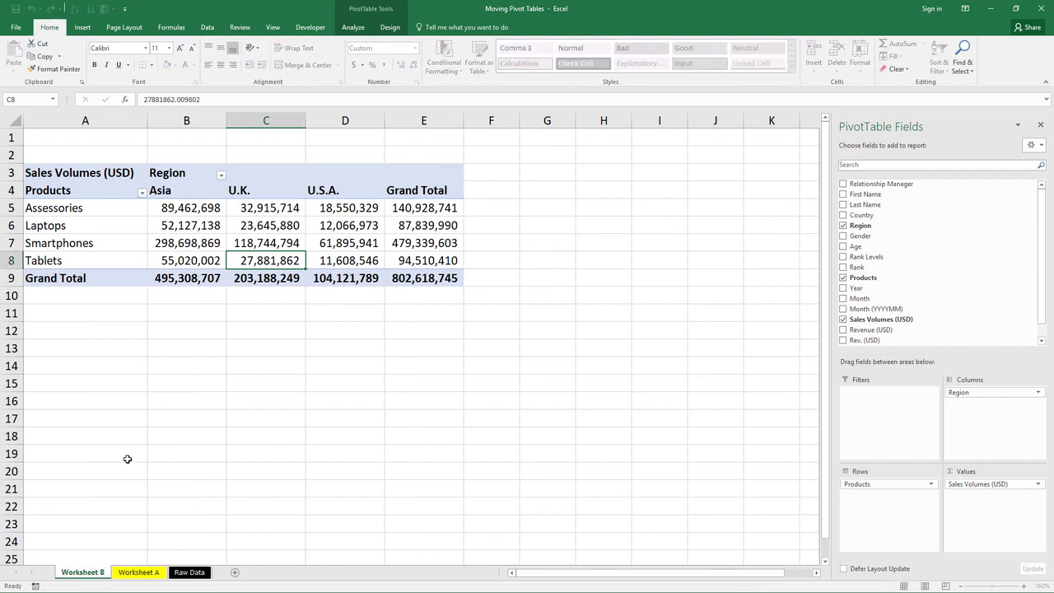
Insert a new blank worksheet and name it Worksheet C.
key("shift+F11")
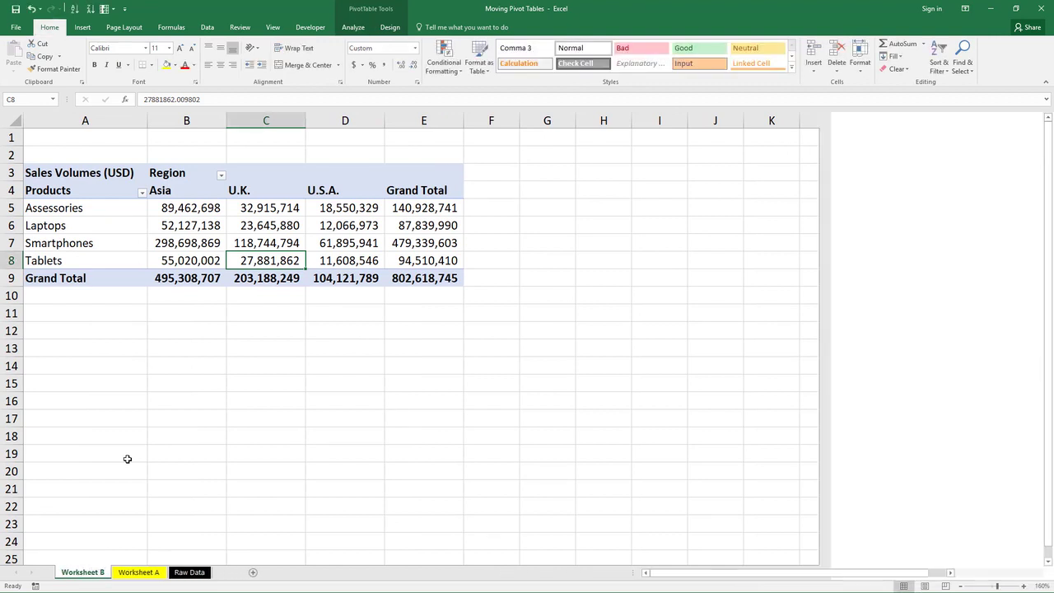
key("alt+h")
type("or")
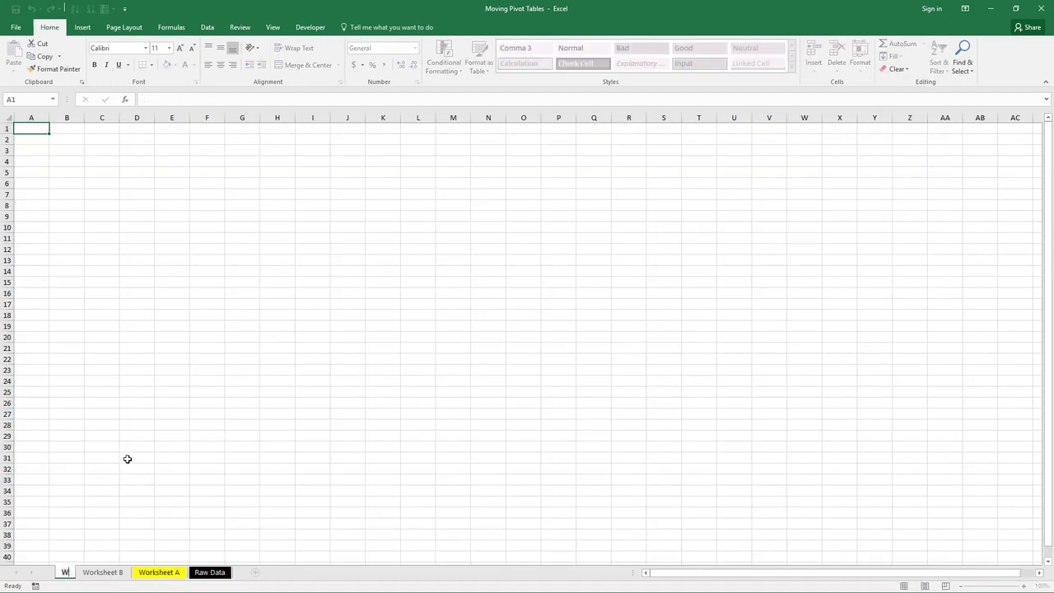
type("Worksheet C")
key("Return")
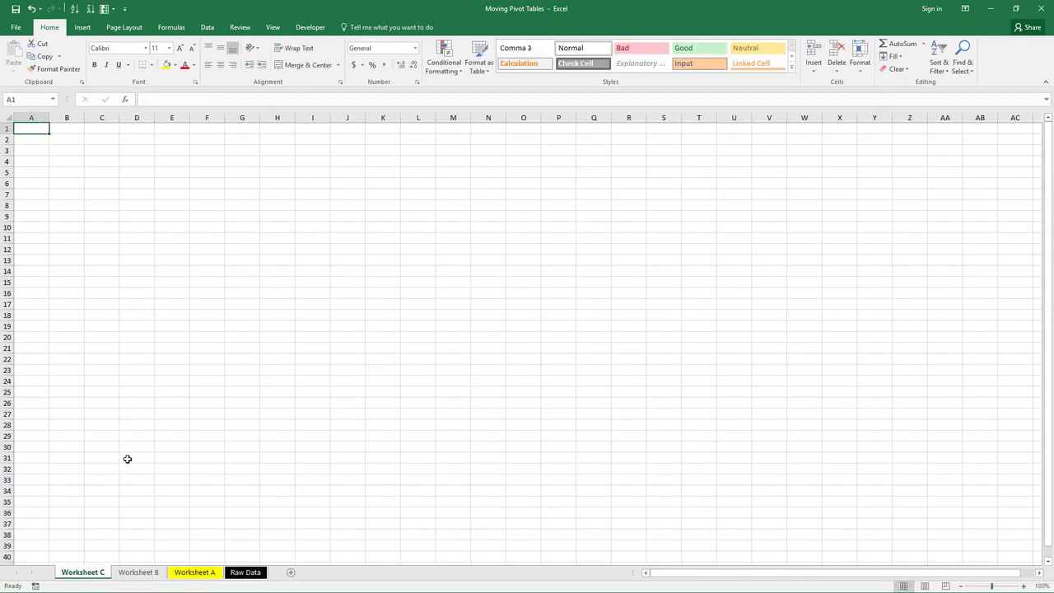
Set the zoom of Worksheet C to 160% and colour its sheet tab red.
scroll(148, 441, "up", 4)
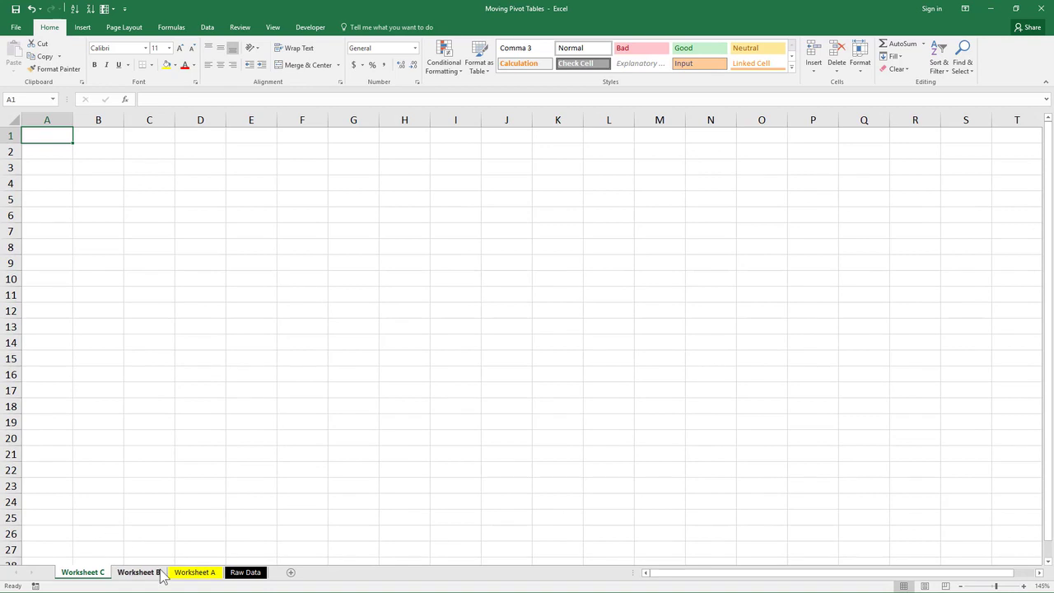
left_click(152, 573)
left_click(106, 574)
left_click(165, 429)
key("alt+w")
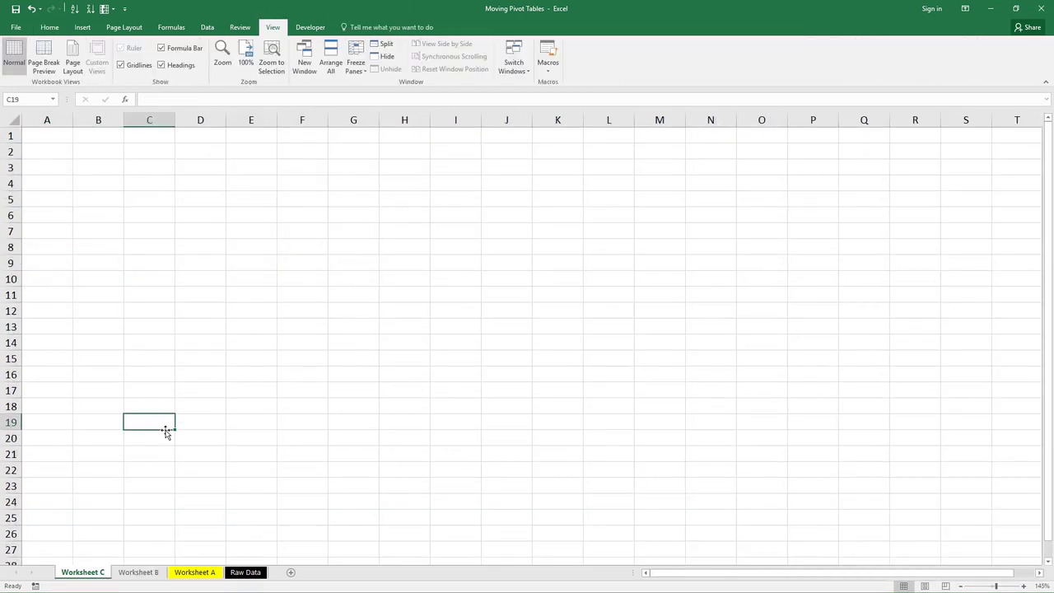
key("q")
key("Return")
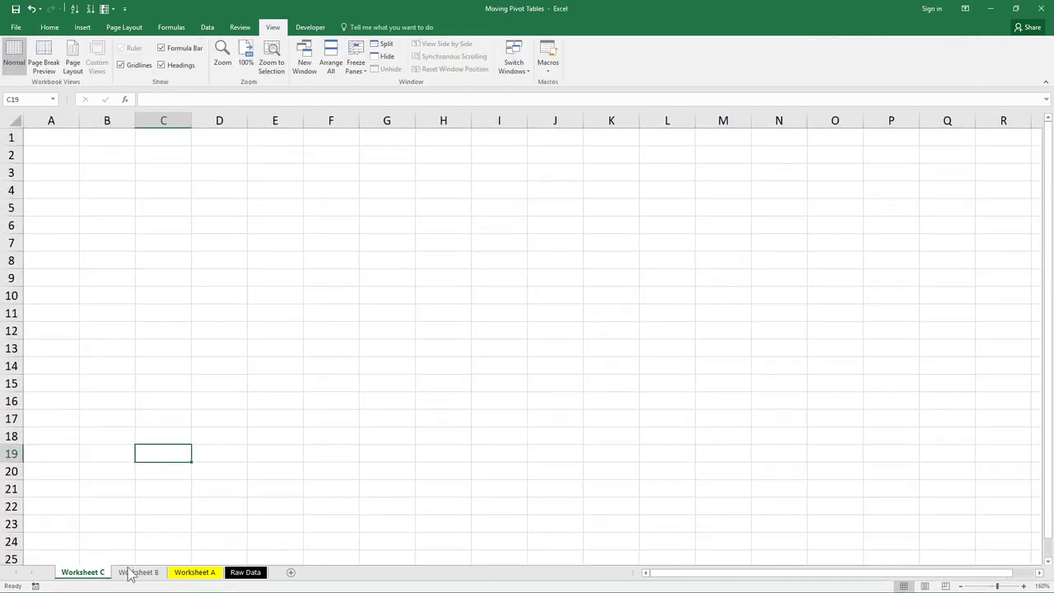
right_click(89, 574)
mouse_move(146, 517)
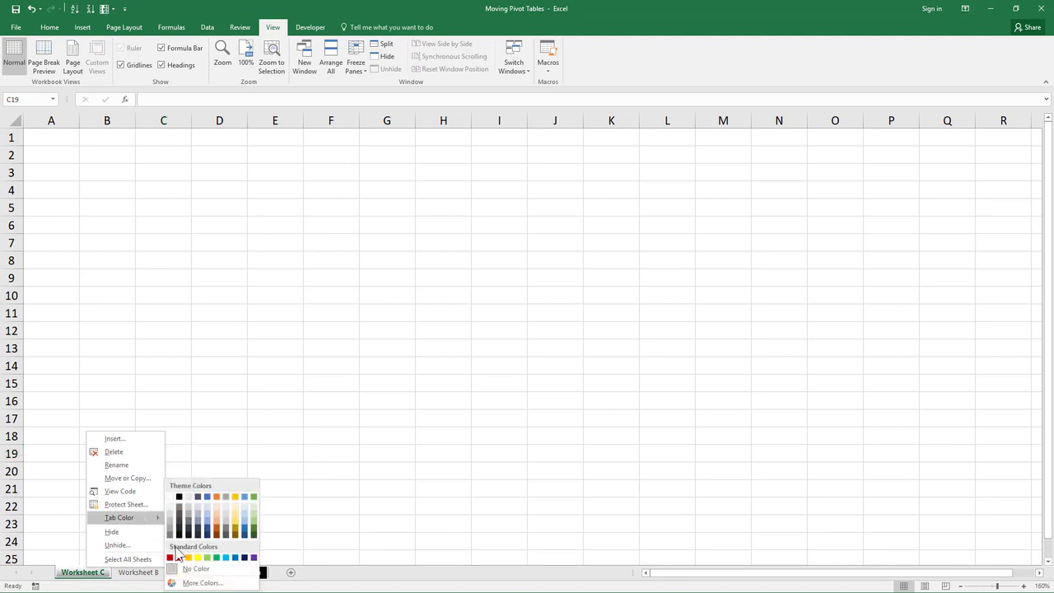
left_click(179, 558)
Move the whole PivotTable from Worksheet B to cell F7 of the existing Worksheet C.
left_click(136, 573)
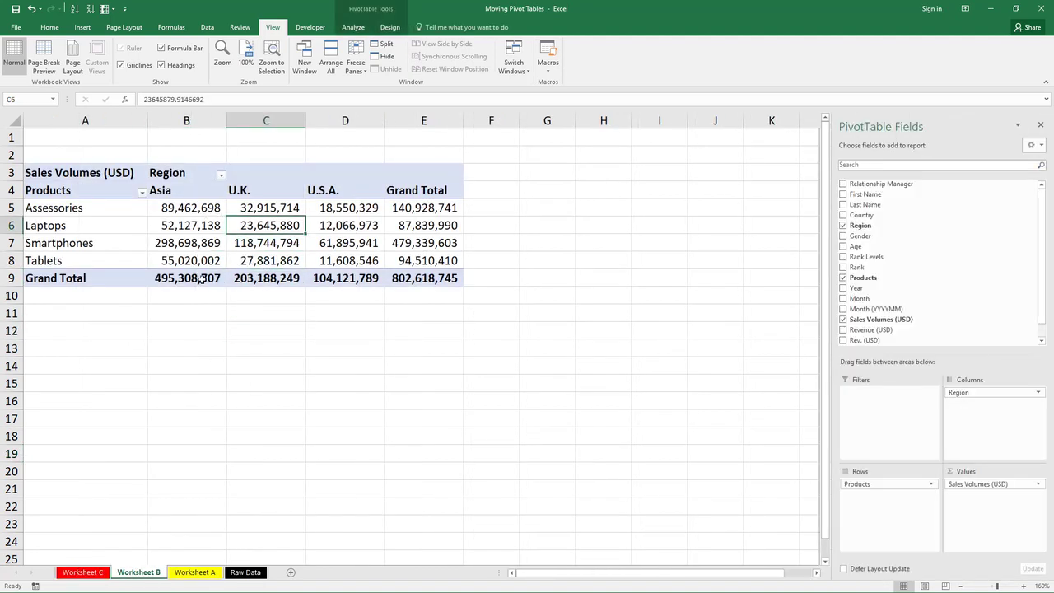
left_click(82, 572)
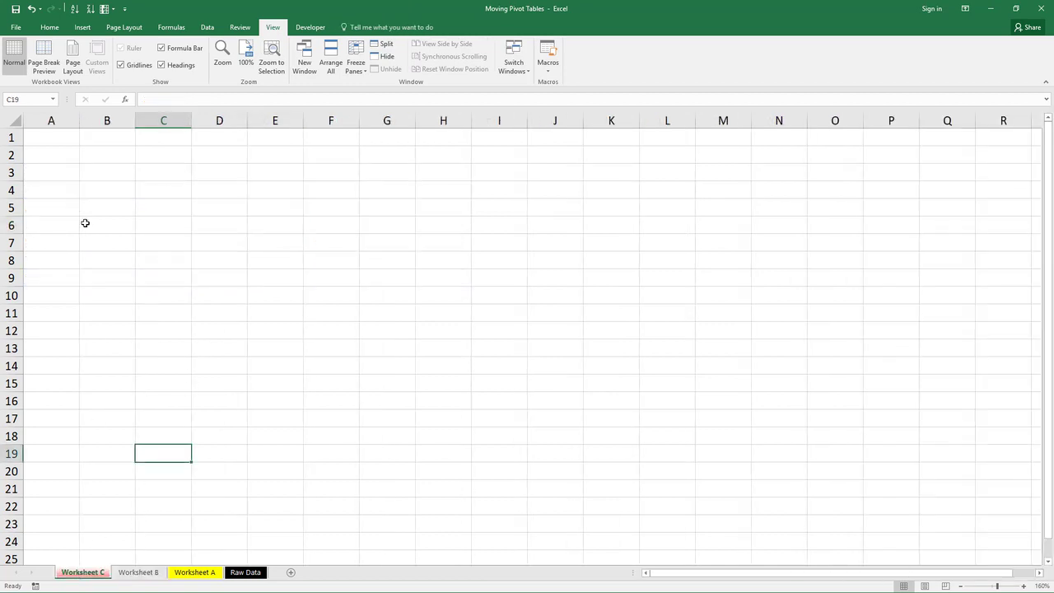
left_click(139, 572)
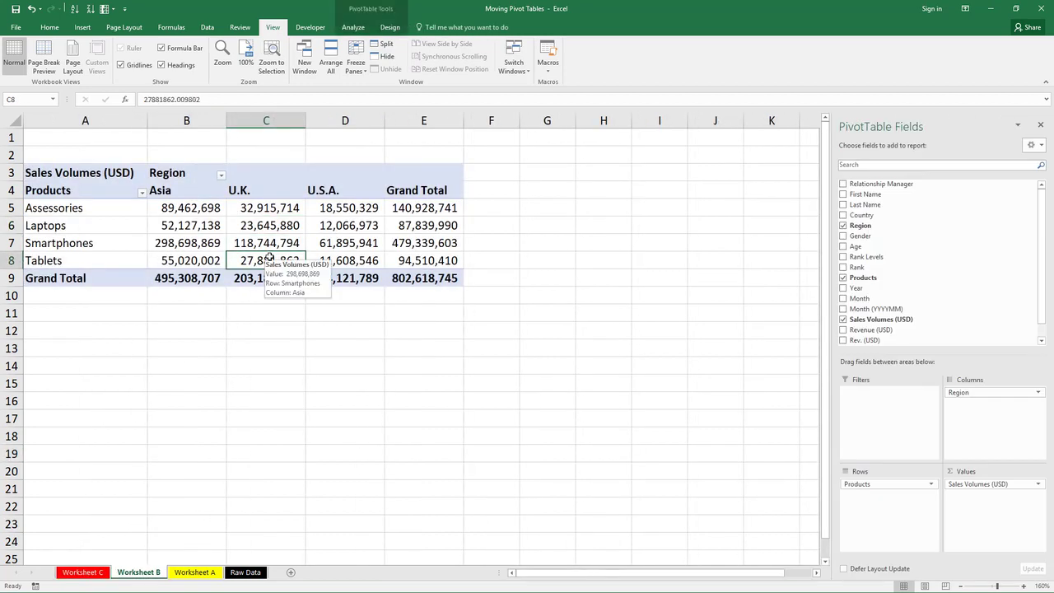
key("ctrl+a")
left_click(352, 27)
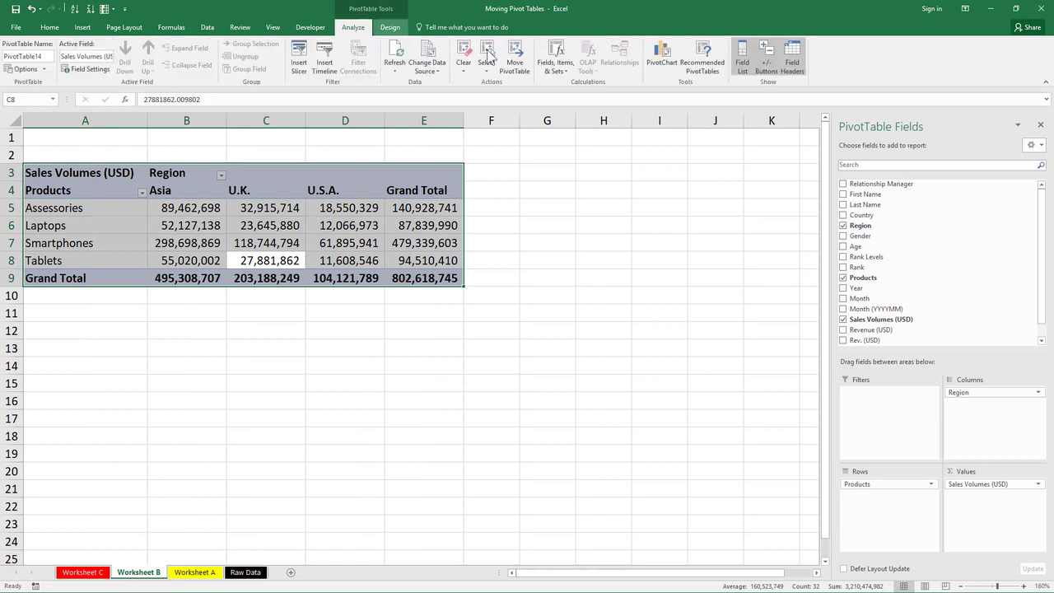
left_click(515, 61)
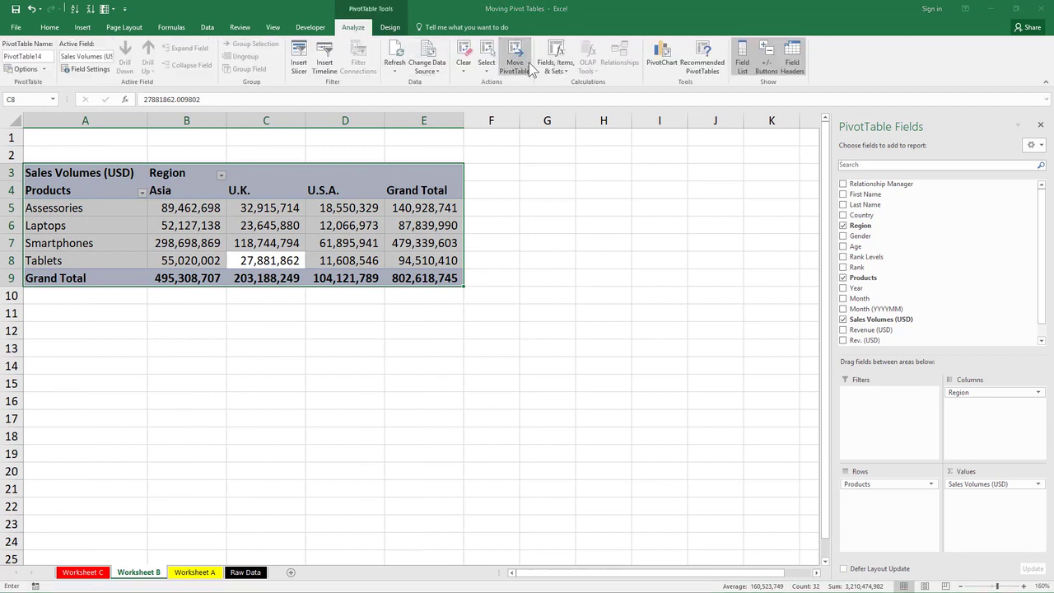
left_click(82, 572)
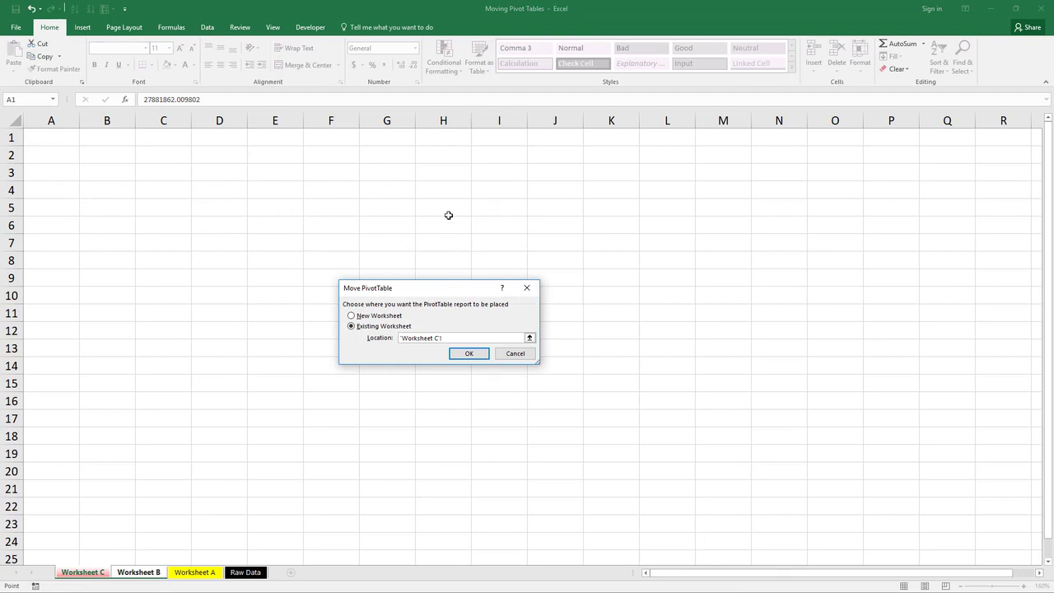
left_click(316, 243)
left_click(473, 355)
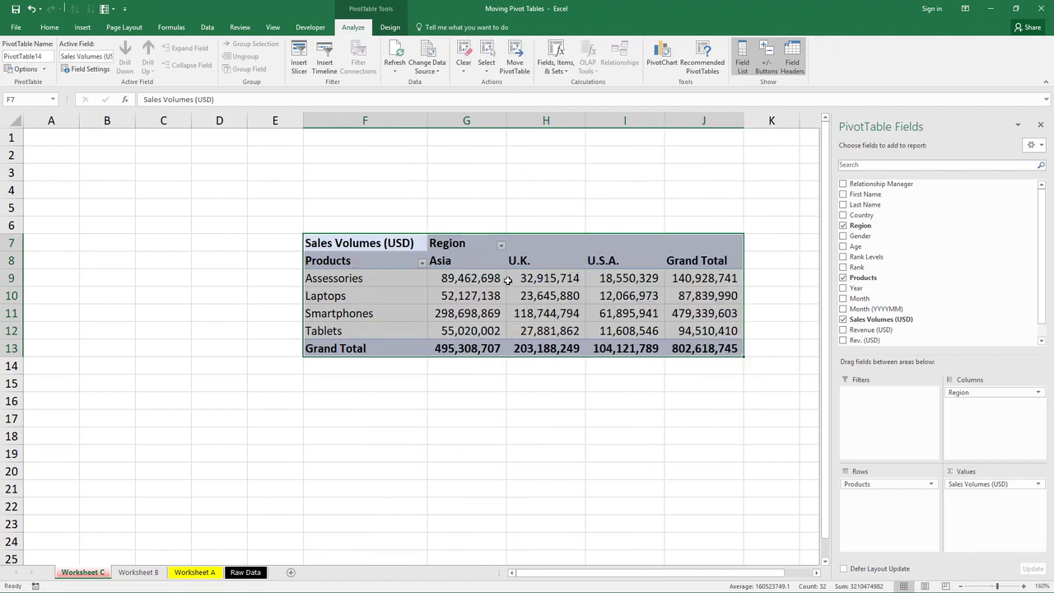
Check Worksheet B and Worksheet A for remaining pivot data, and return to the PivotTable on Worksheet C.
left_click(496, 290)
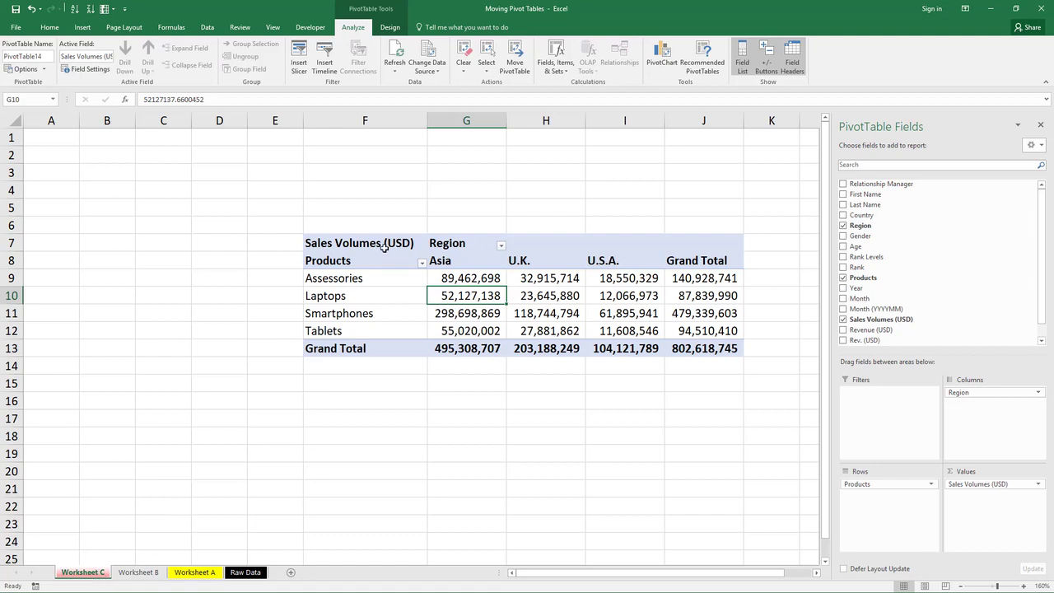
left_click(147, 572)
left_click(204, 572)
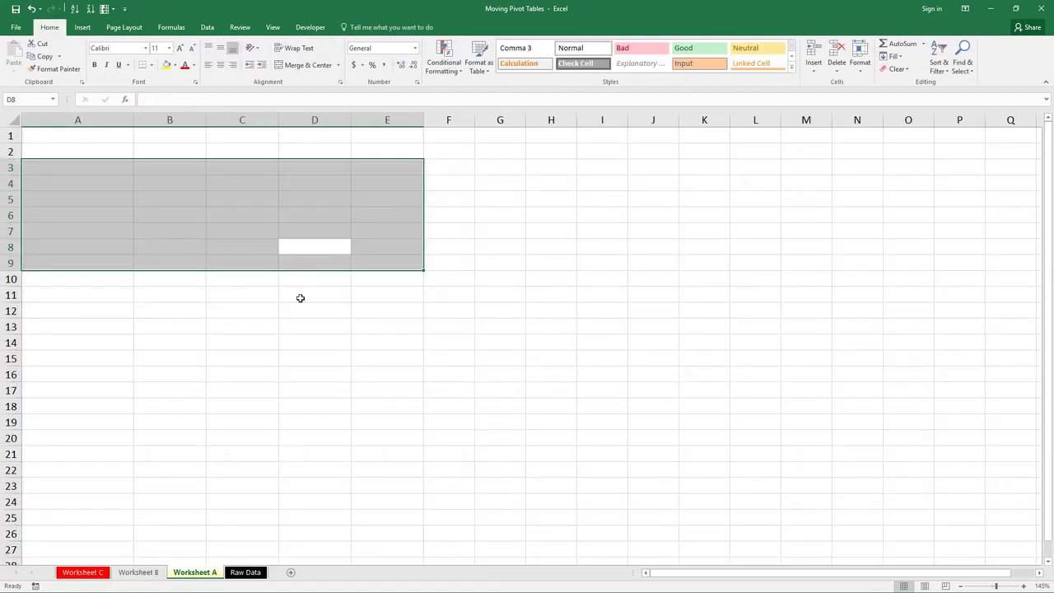
left_click(91, 574)
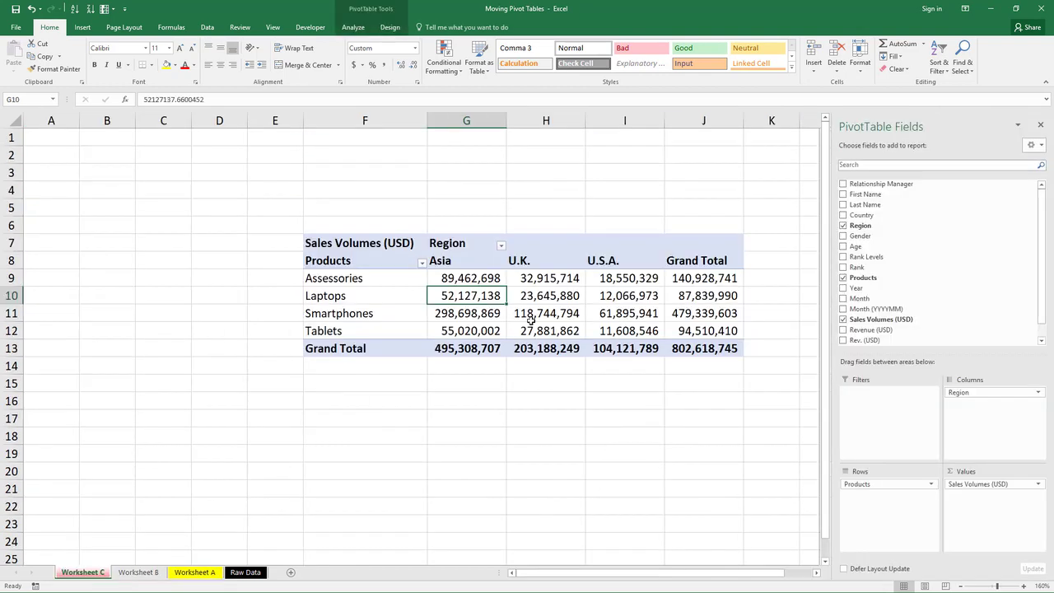
mouse_move(531, 320)
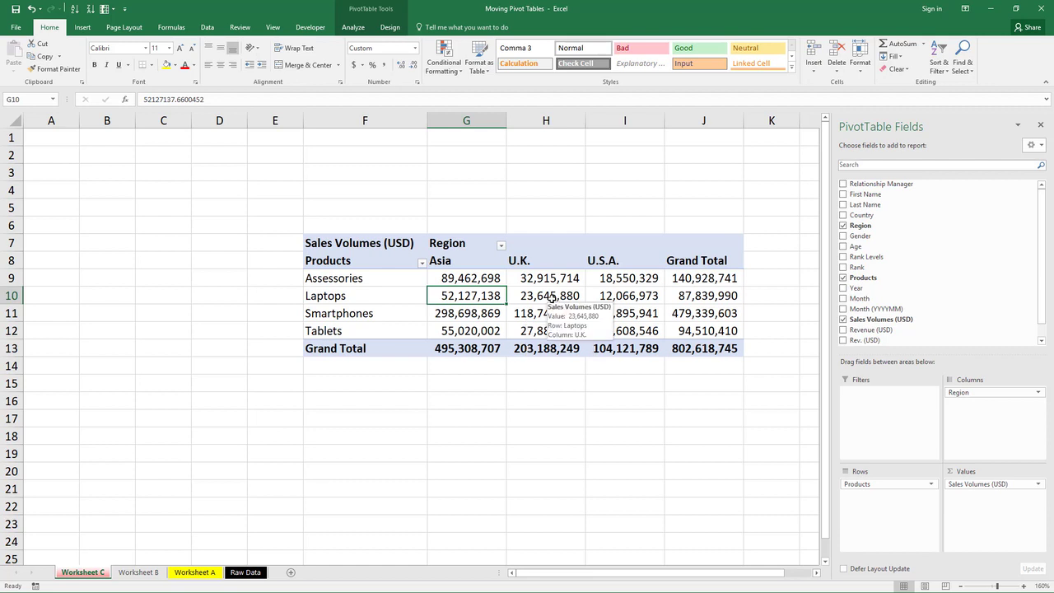
Cut the entire PivotTable on Worksheet C and paste it at cell F16 of the same sheet.
left_click(549, 296)
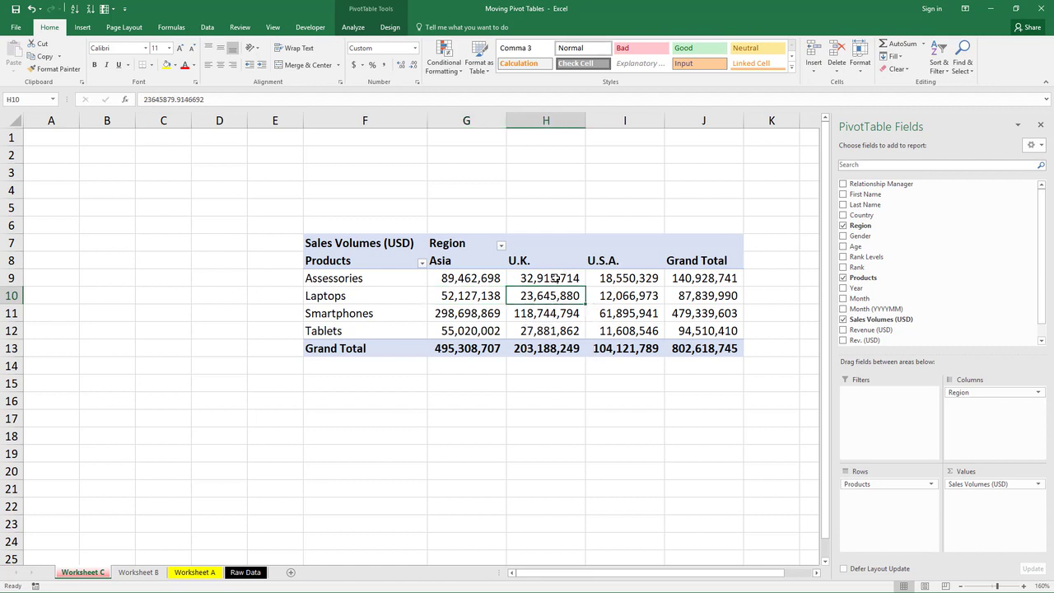
key("ctrl+a")
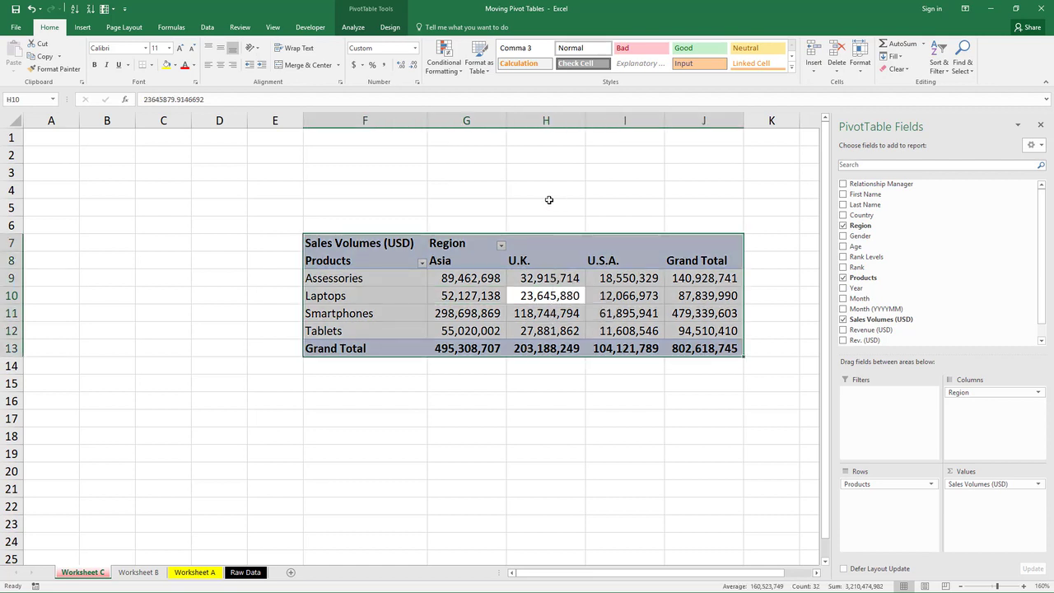
key("ctrl+x")
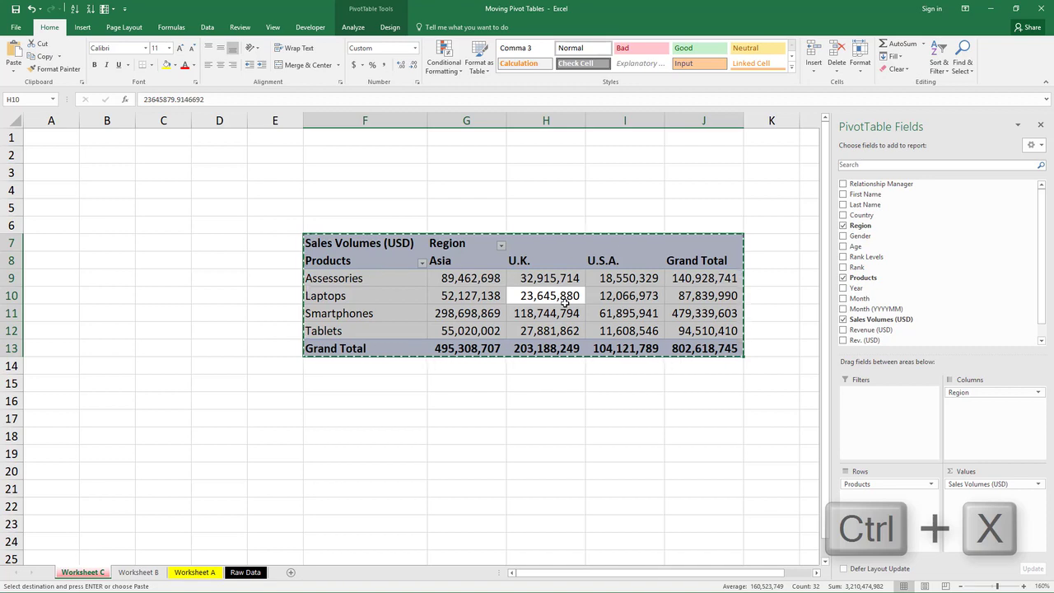
left_click(145, 574)
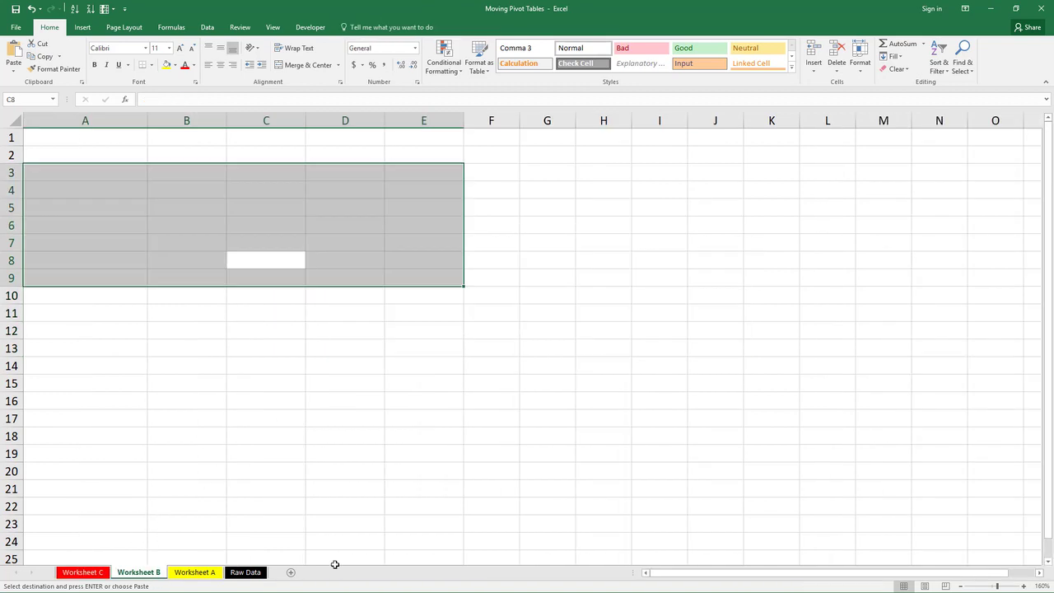
left_click(105, 572)
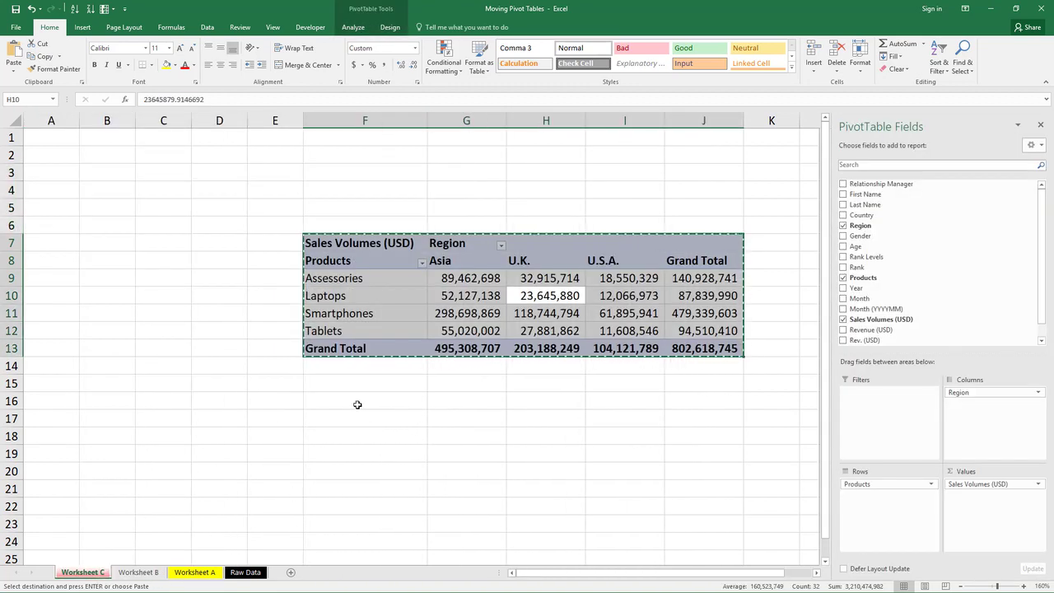
left_click(352, 403)
key("ctrl+v")
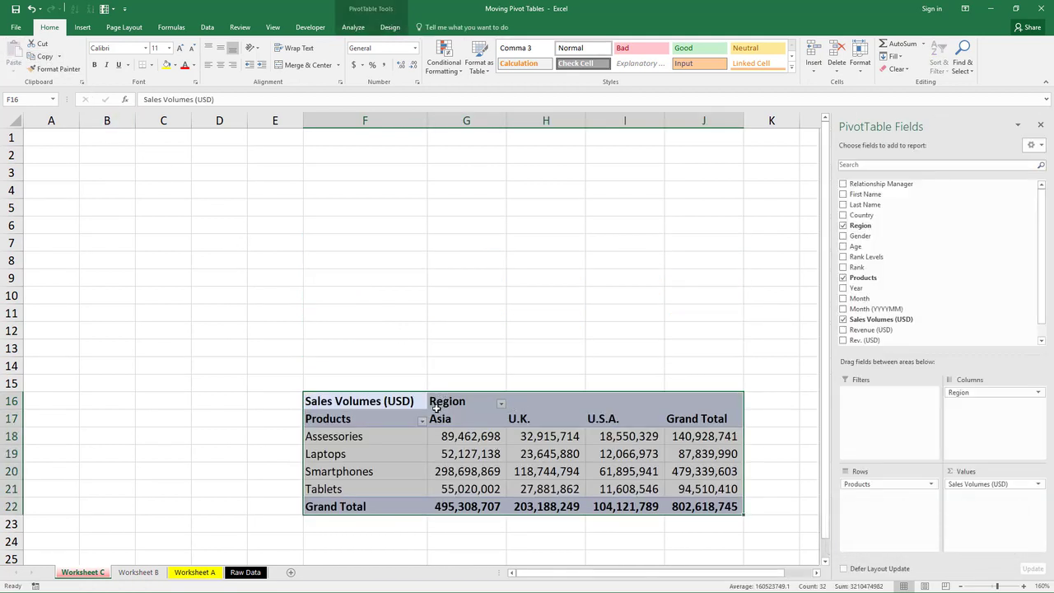
Cut the selected PivotTable, paste it at cell C5, and fit the column widths to its contents.
left_click(37, 43)
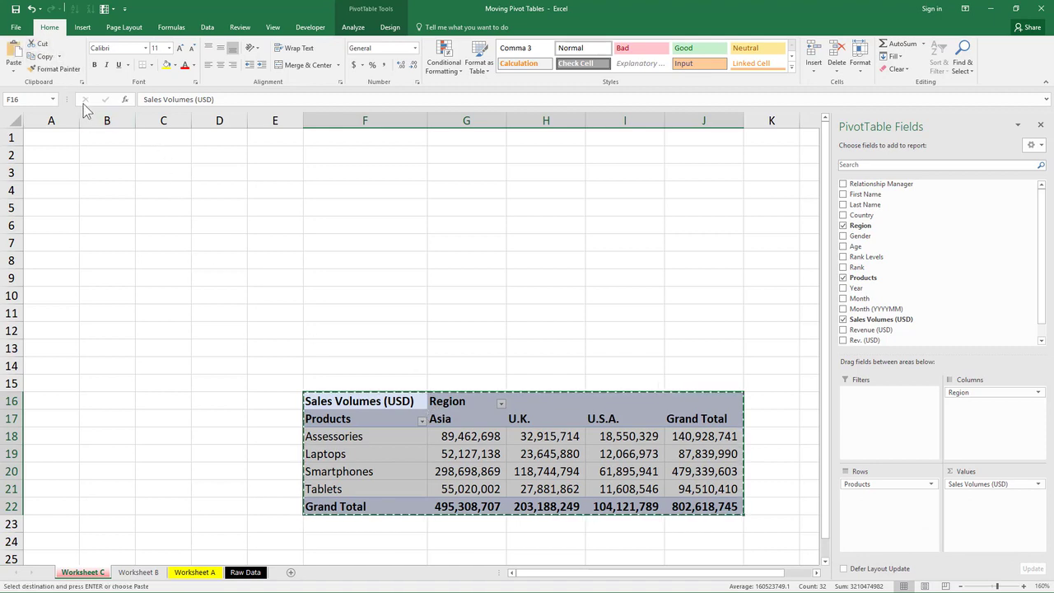
left_click(139, 204)
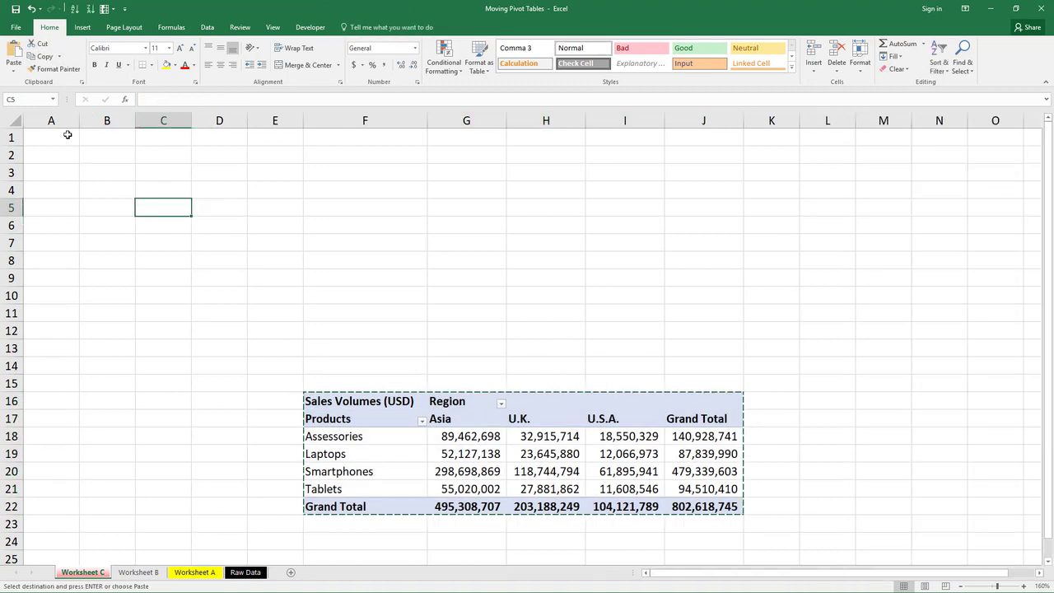
left_click(14, 58)
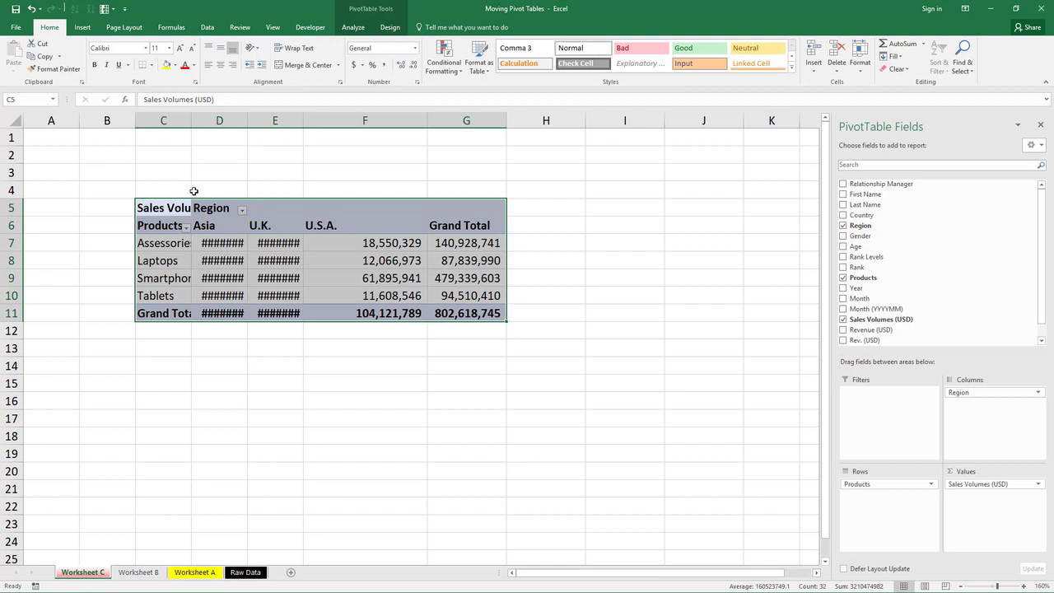
Copy the whole PivotTable and paste the duplicate at cell C15 on Worksheet C.
left_click(206, 261)
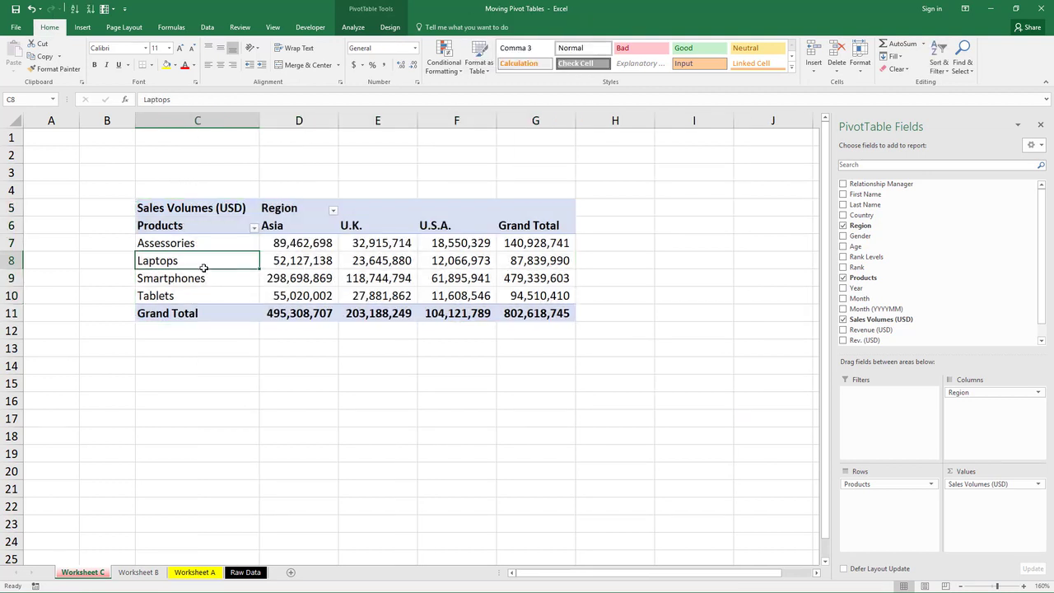
key("ctrl+a")
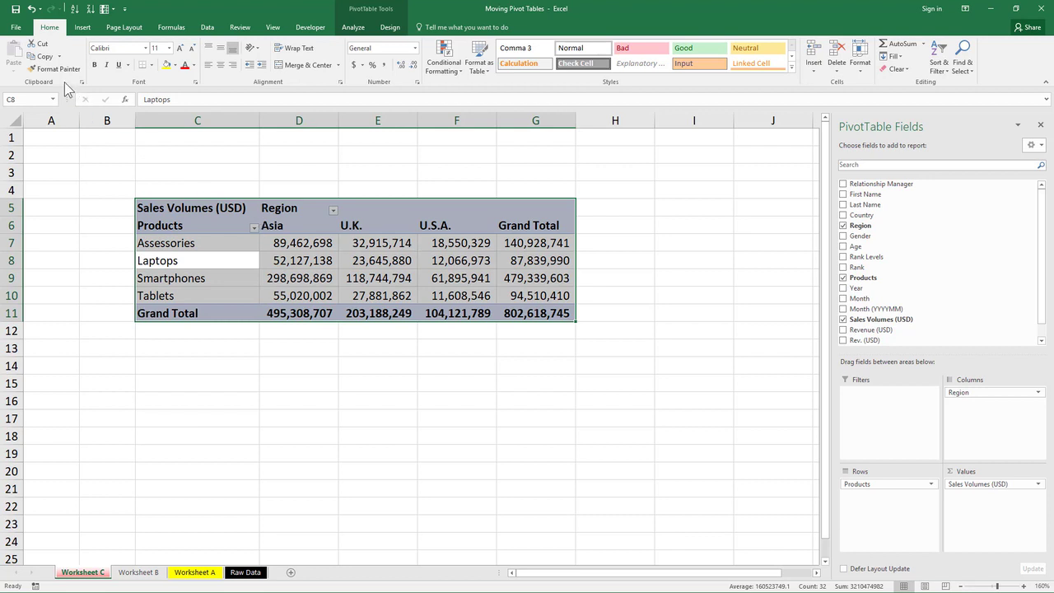
key("ctrl+c")
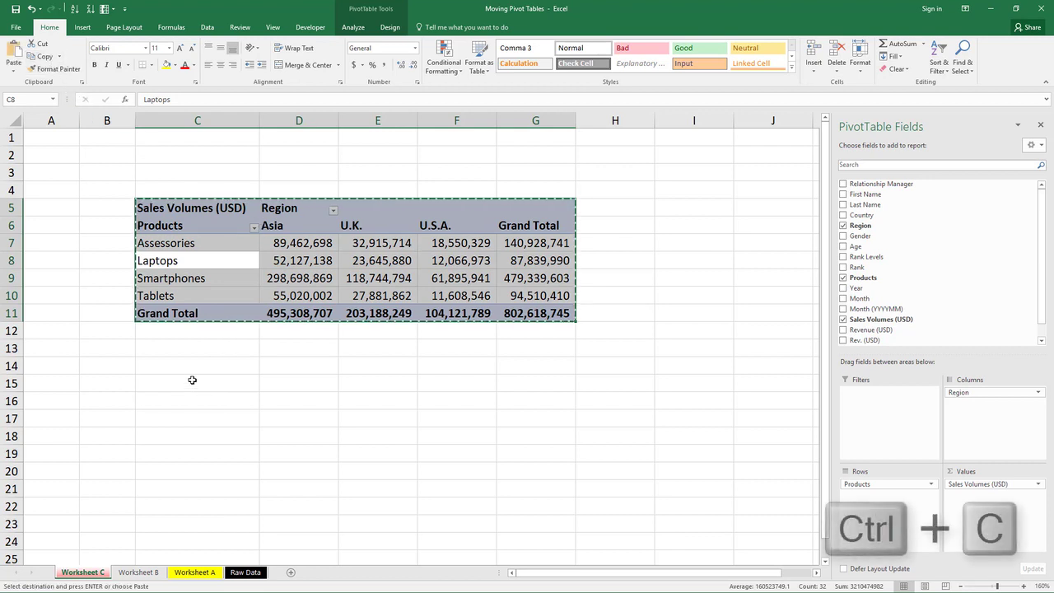
left_click(188, 384)
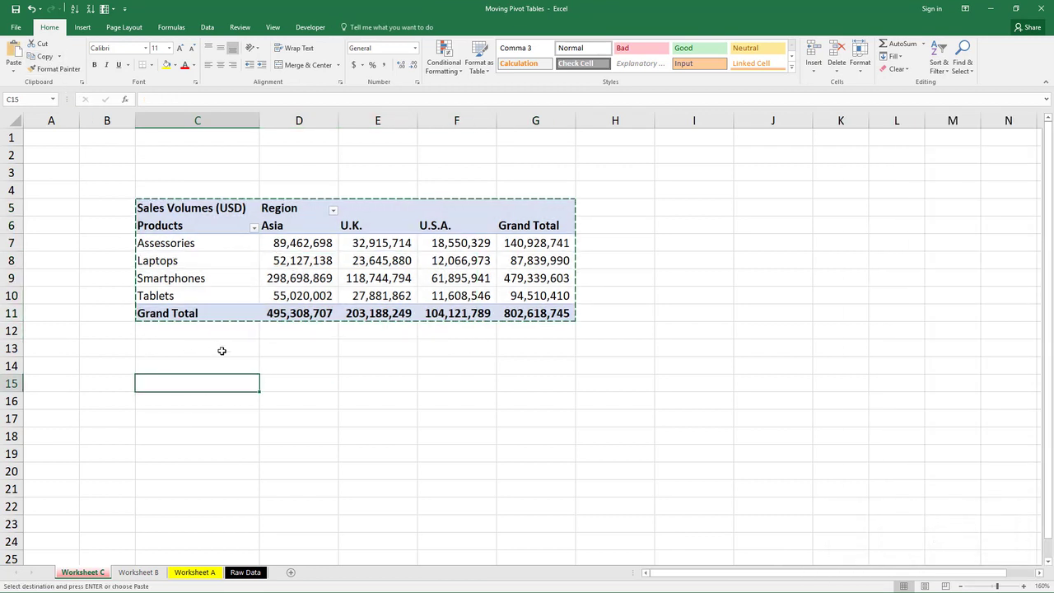
key("ctrl+v")
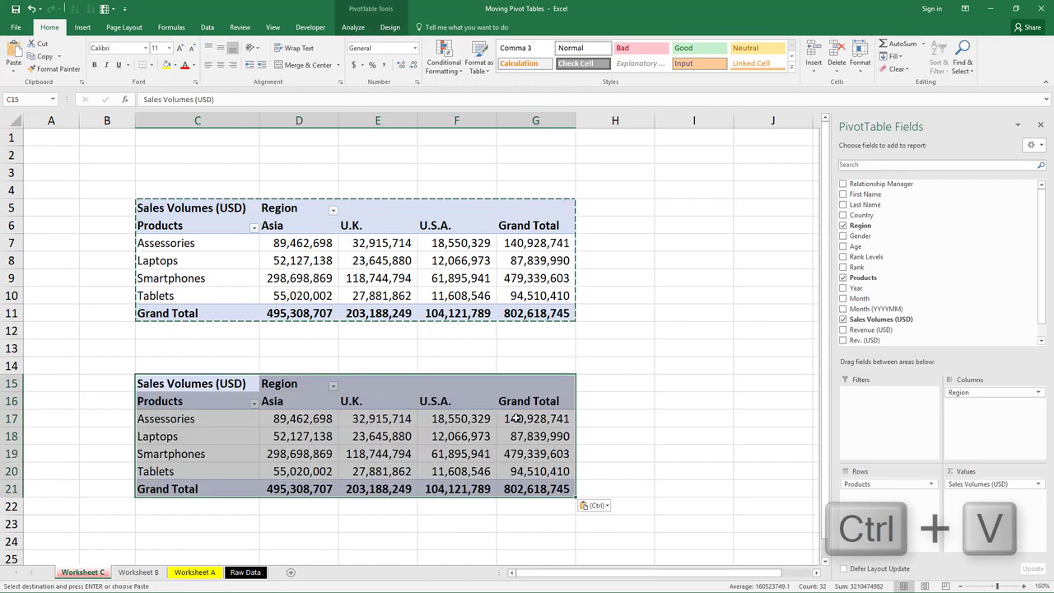
Filter the Products in the copied lower PivotTable to show only Smartphones and Tablets.
left_click(612, 416)
left_click(465, 416)
left_click(449, 434)
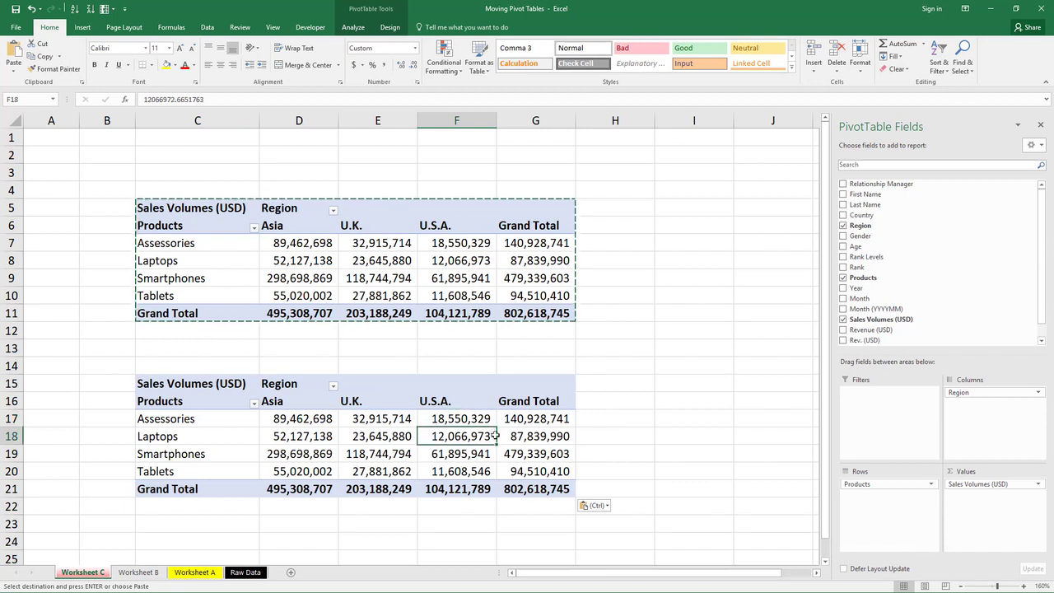
left_click(284, 432)
left_click(238, 430)
left_click(255, 404)
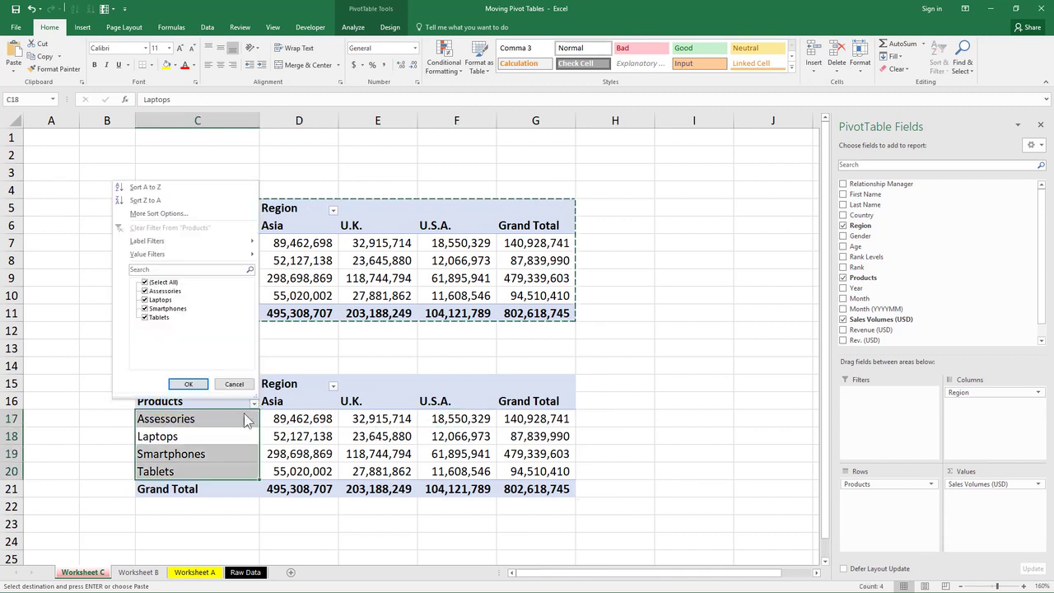
left_click(145, 282)
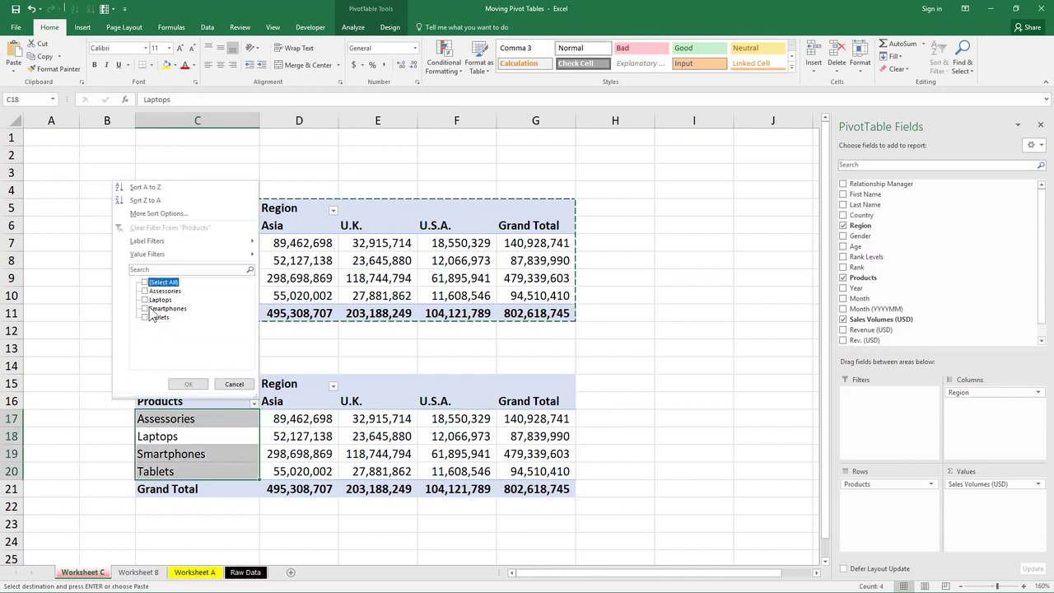
left_click(145, 308)
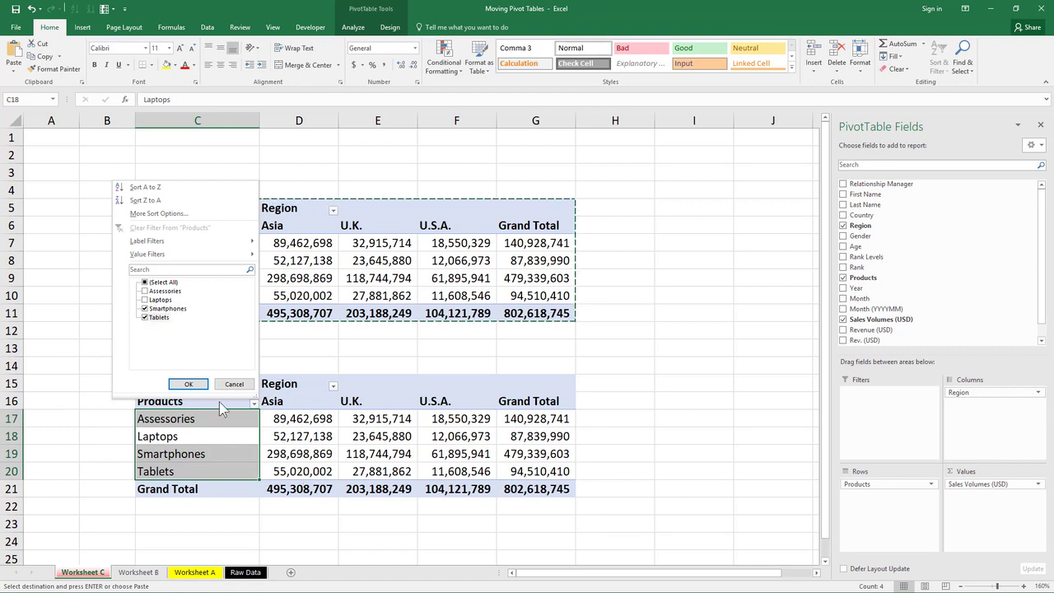
left_click(188, 384)
left_click_drag(241, 429, 215, 423)
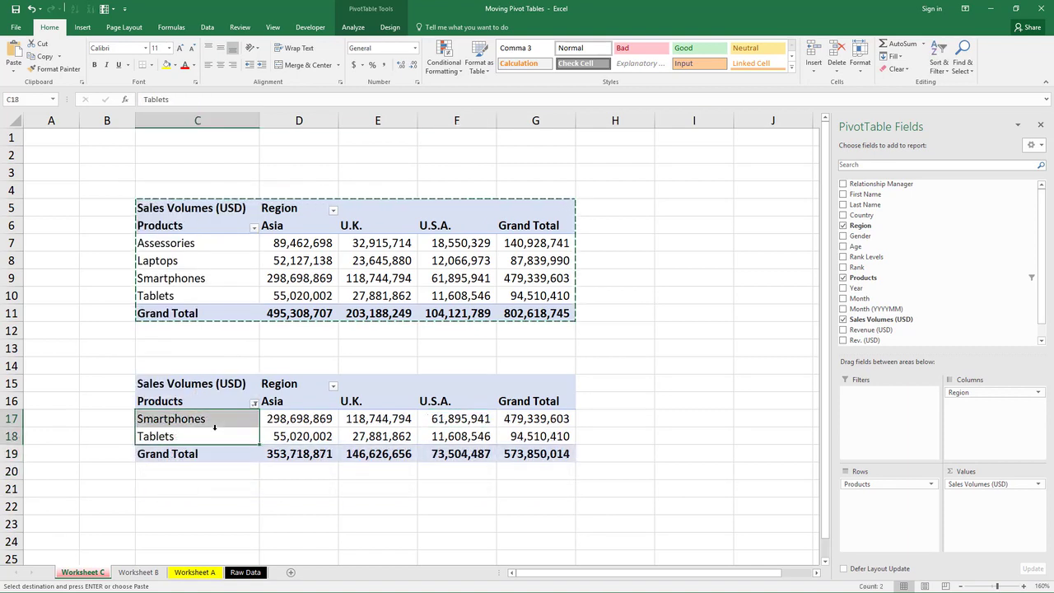